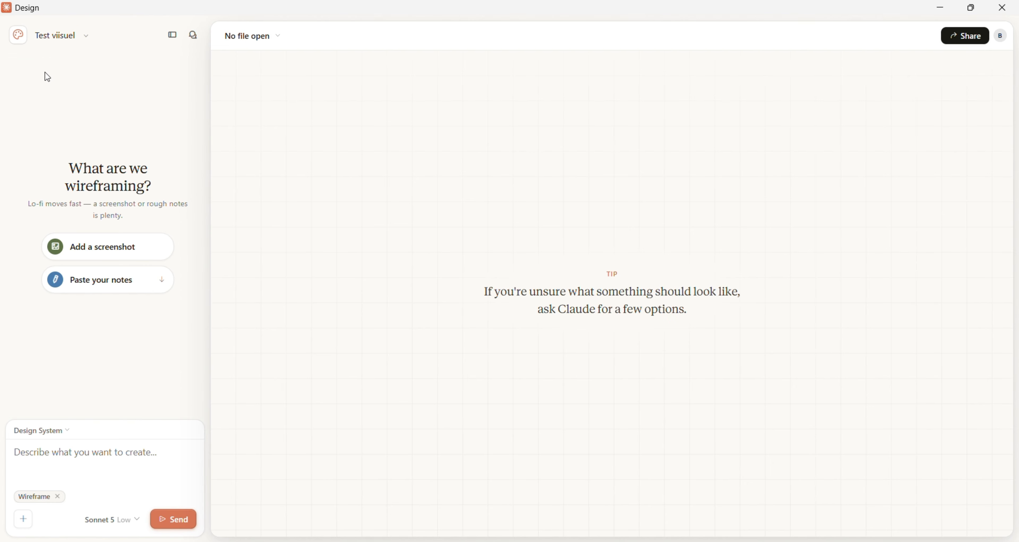
# Correct the spelling of the project name to "Test visuel".
pyautogui.click(61, 36)
pyautogui.press('Left')
pyautogui.press('BackSpace')
pyautogui.click(53, 101)
# Switch to the Claude window, open the "Test Visuals" conversation and find the "Wonjo Beta Test Visuals (4 cartes)" prompt.
pyautogui.moveTo(672, 541)
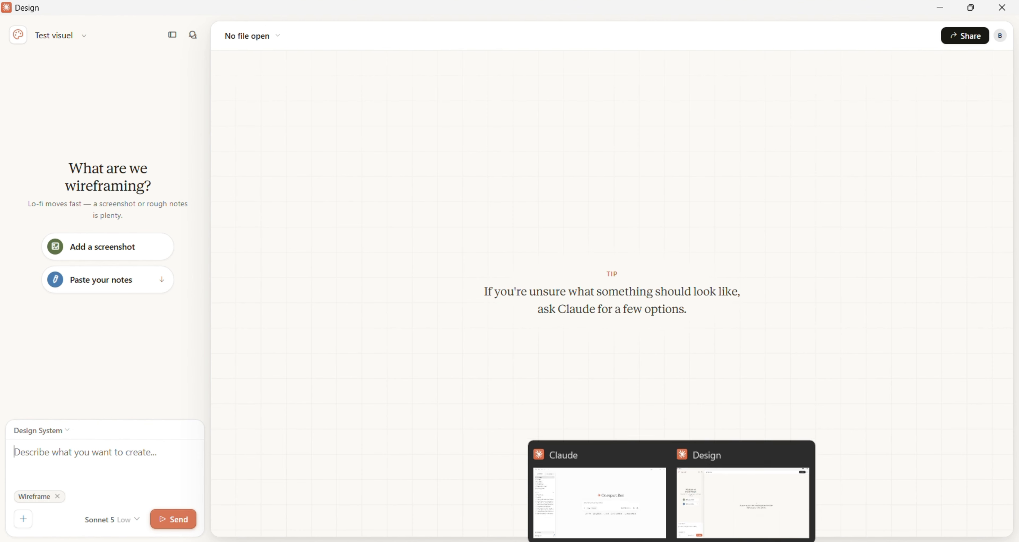
pyautogui.click(625, 490)
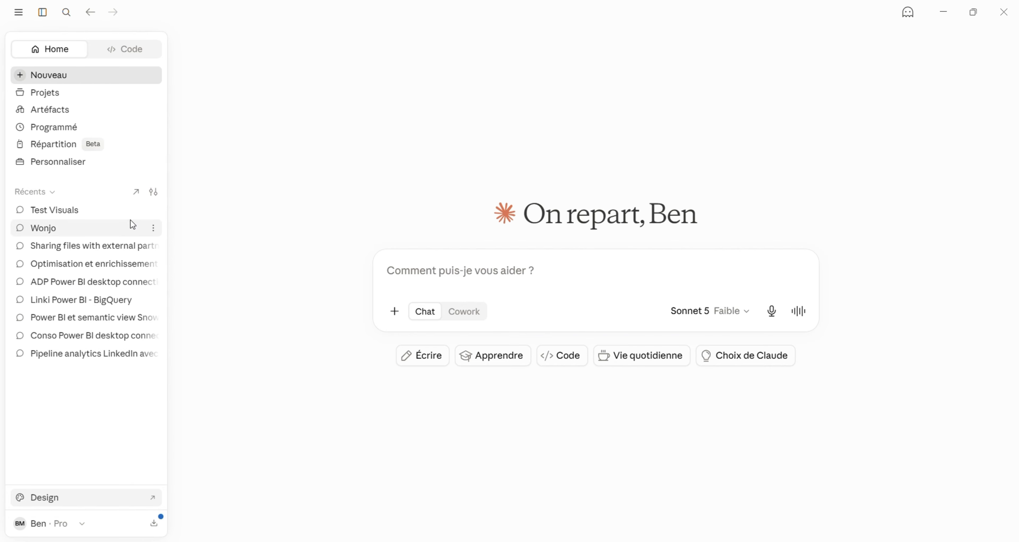
pyautogui.click(43, 210)
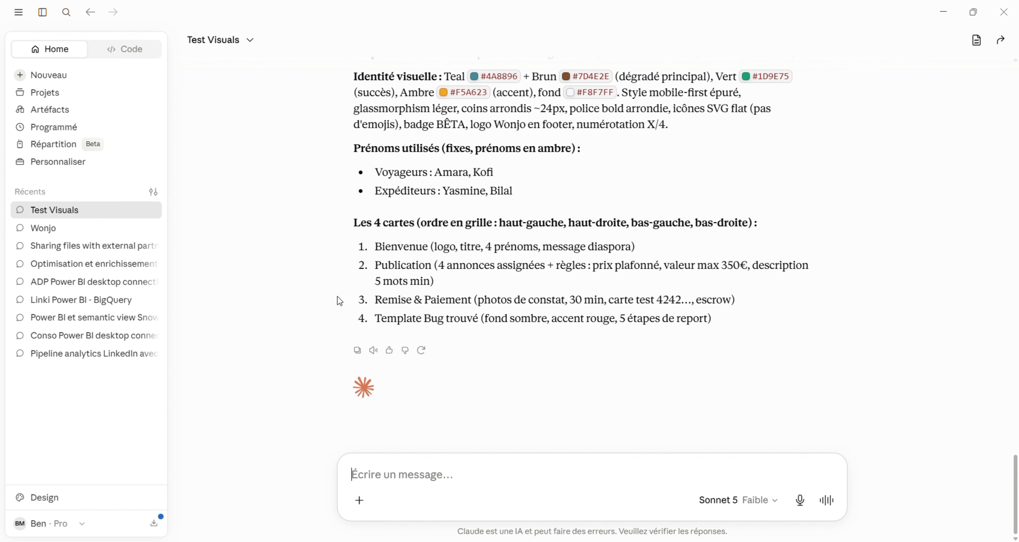
pyautogui.scroll(2, 337, 297)
pyautogui.scroll(1, 337, 297)
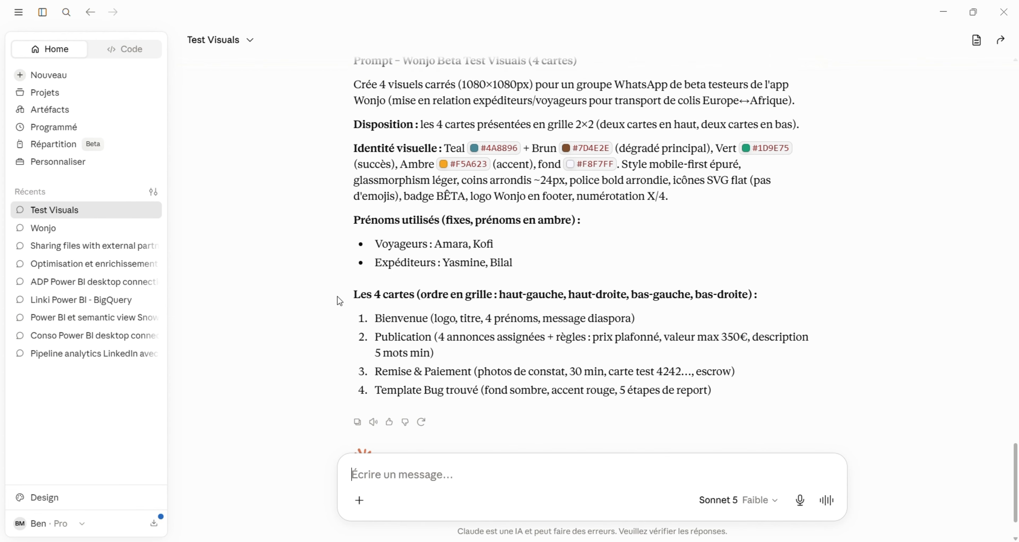
pyautogui.scroll(1, 338, 296)
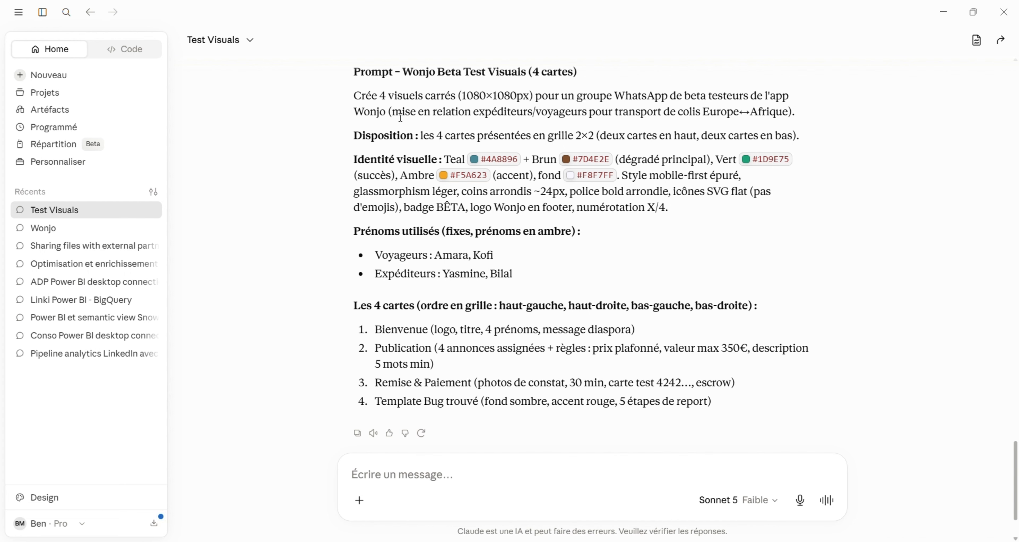
# Copy the full response containing the Wonjo Beta Test Visuals prompt.
pyautogui.moveTo(444, 159); pyautogui.dragTo(499, 173)
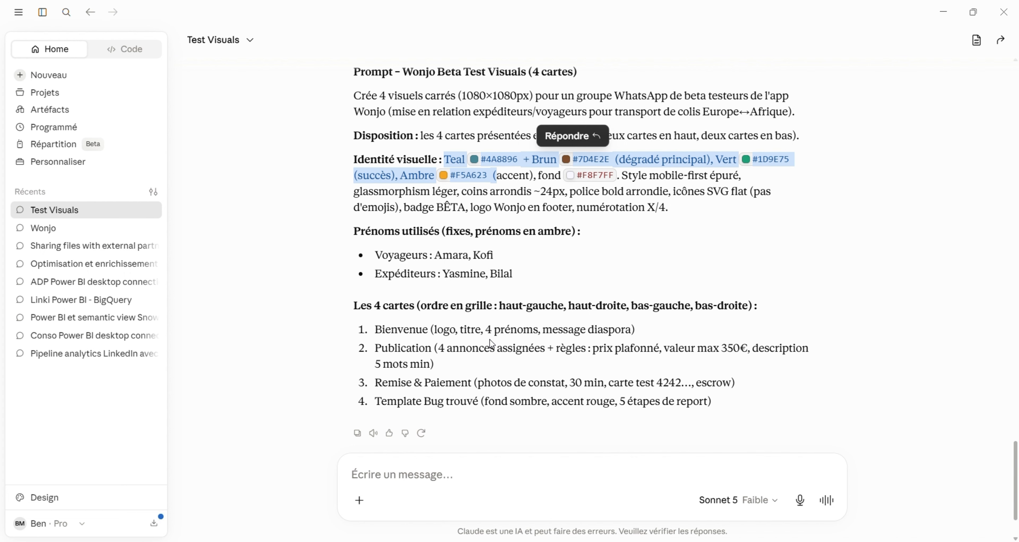
pyautogui.click(364, 96)
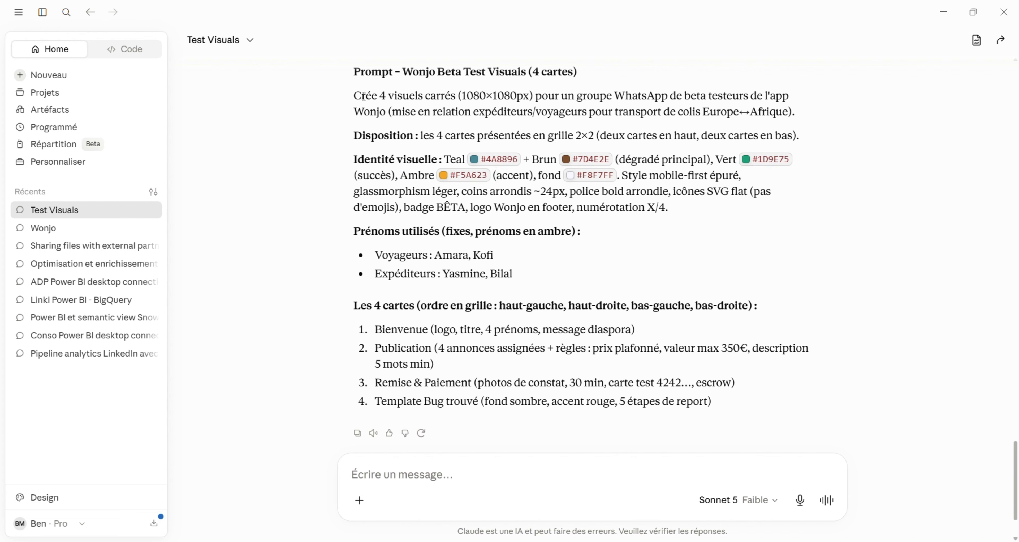
pyautogui.moveTo(355, 67); pyautogui.dragTo(715, 381)
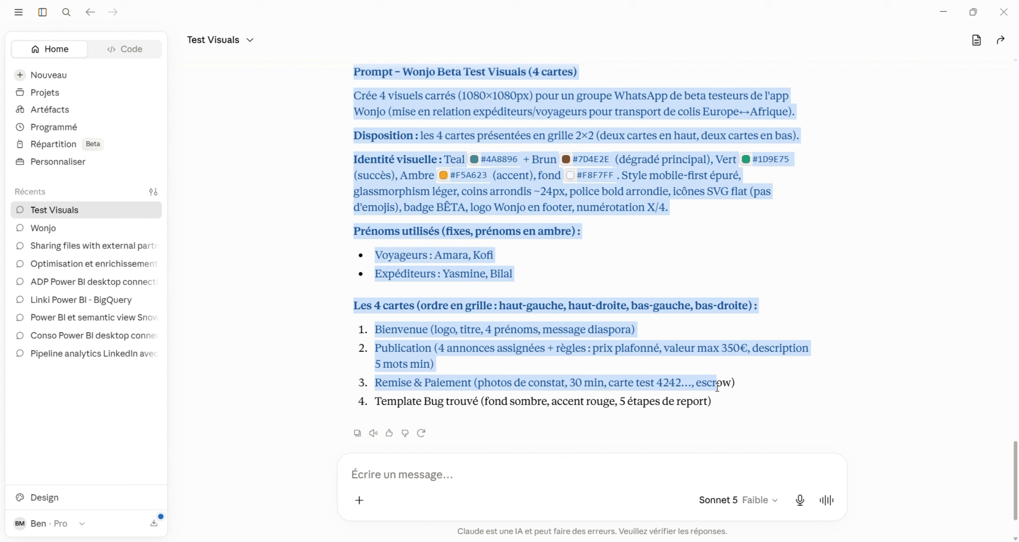
pyautogui.click(356, 435)
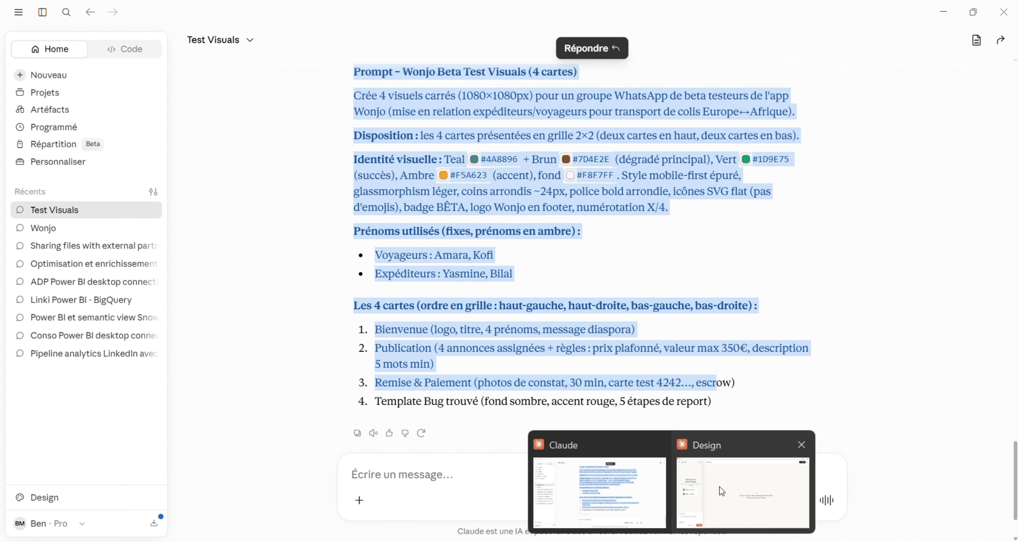
# Switch back to the Design window and paste the copied prompt into the project's message field.
pyautogui.click(722, 491)
pyautogui.click(64, 446)
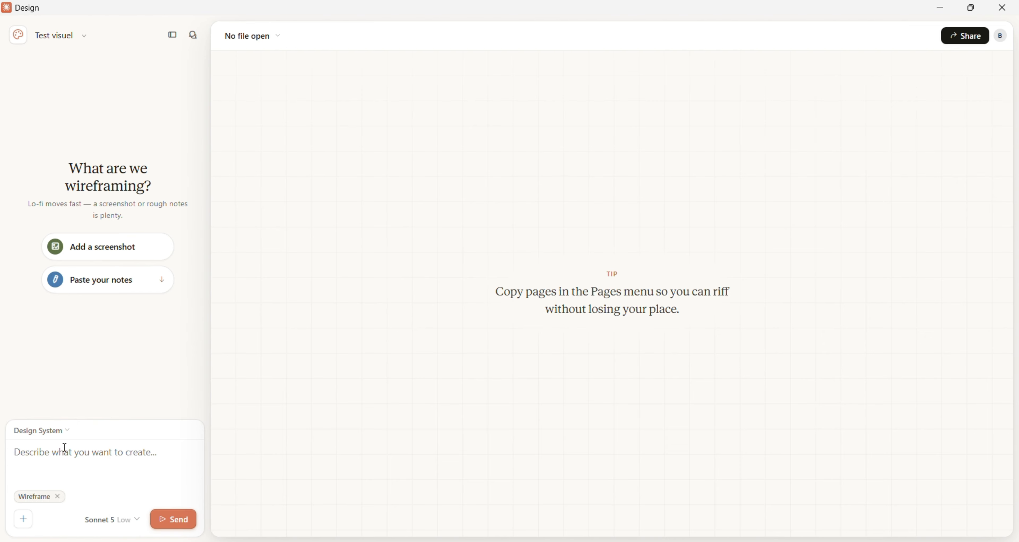
pyautogui.hotkey('ctrl', 'v')
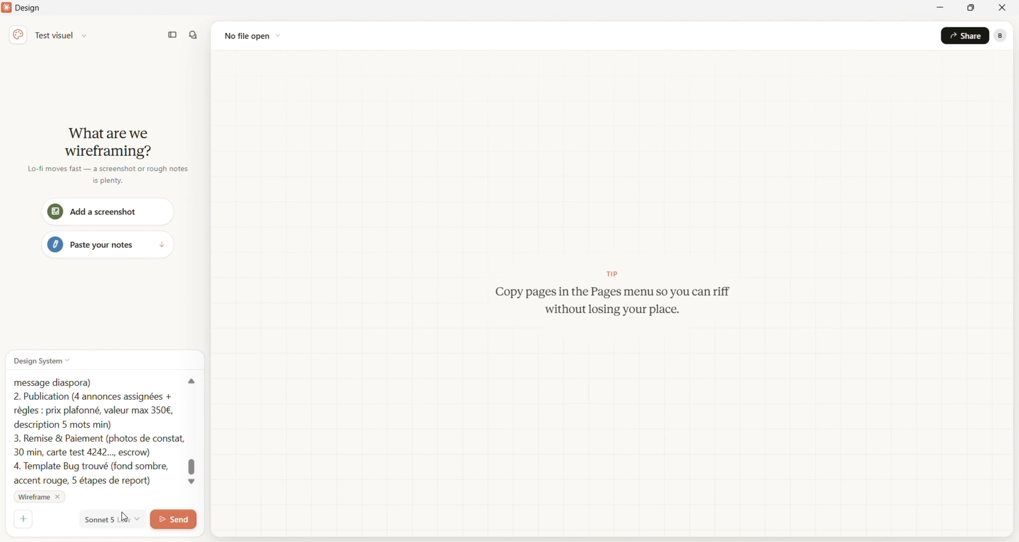
# Review the model, effort and attachment options, then send the prompt with Sonnet 5 at Low effort and the Wireframe tag.
pyautogui.click(119, 527)
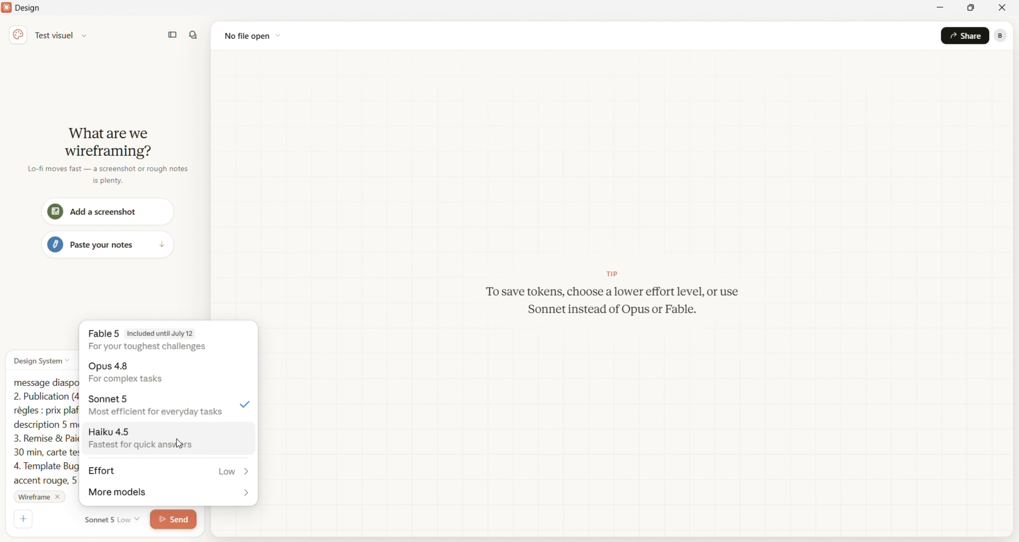
pyautogui.moveTo(174, 471)
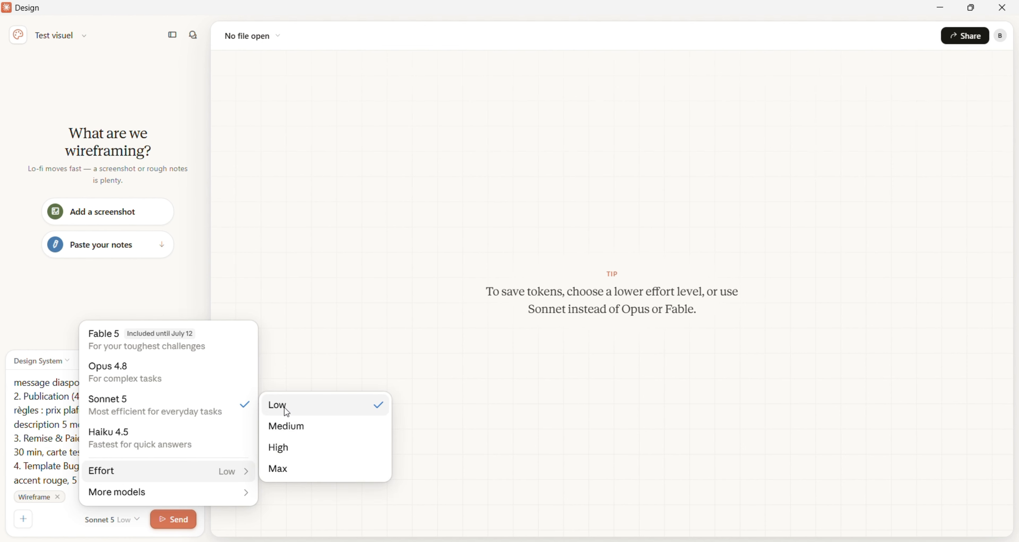
pyautogui.click(66, 520)
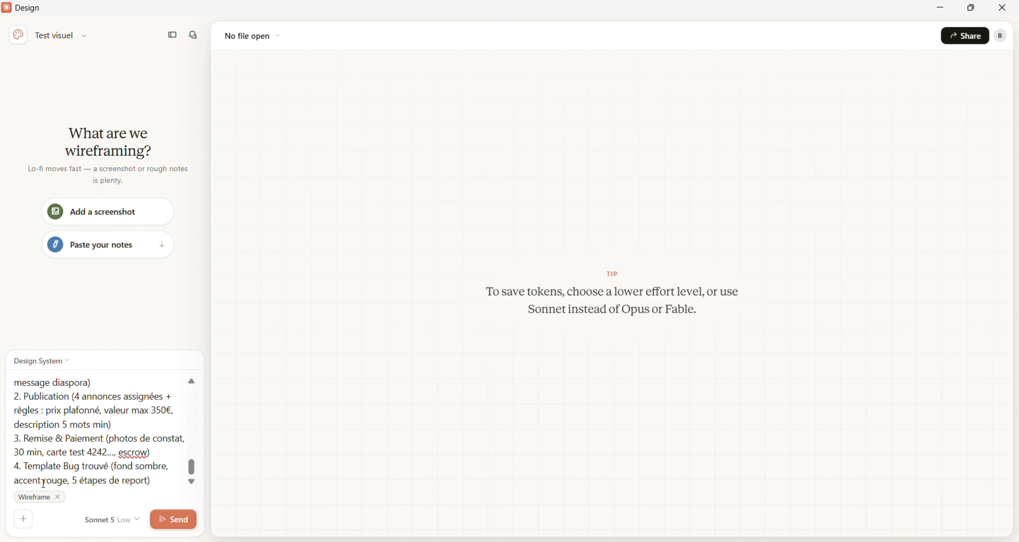
pyautogui.click(24, 518)
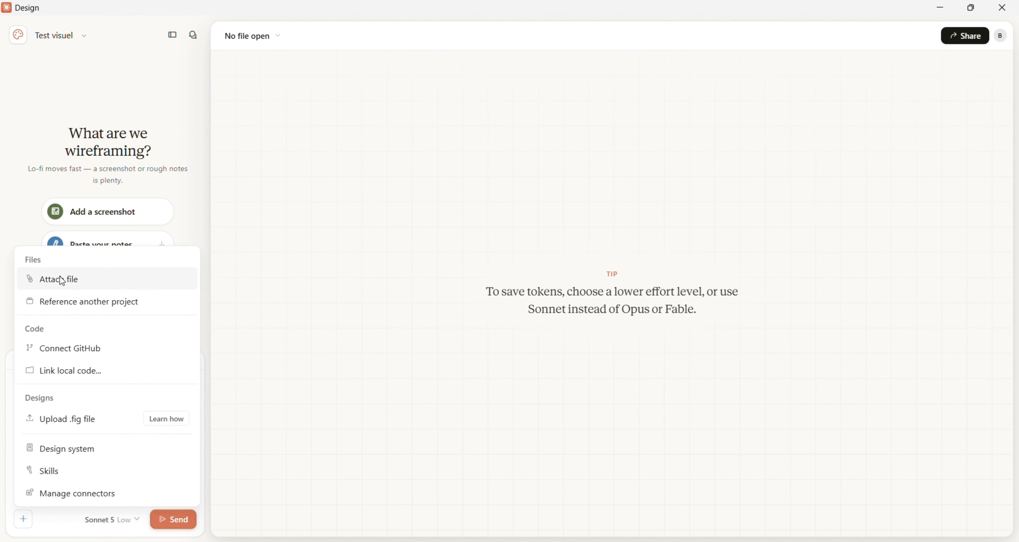
pyautogui.click(210, 376)
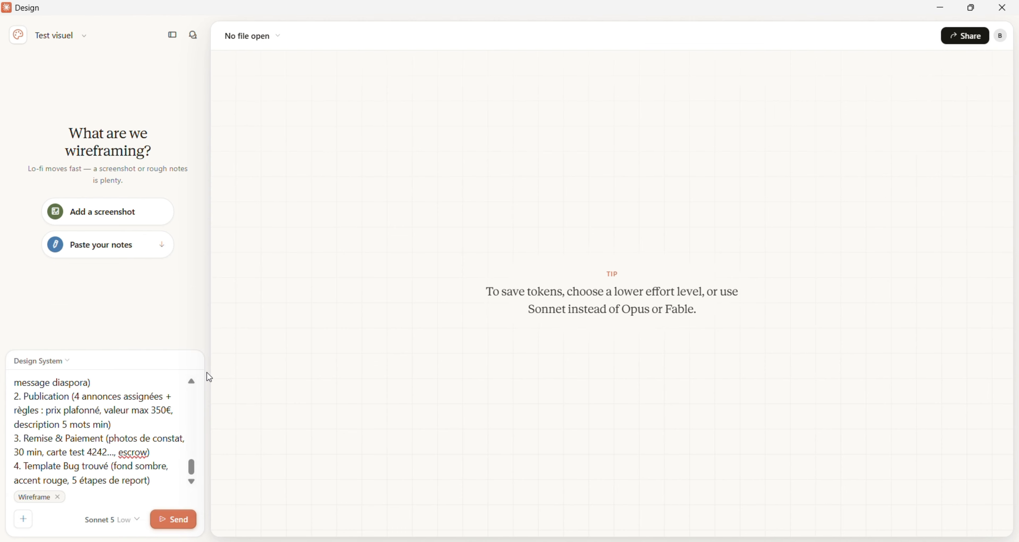
pyautogui.click(173, 519)
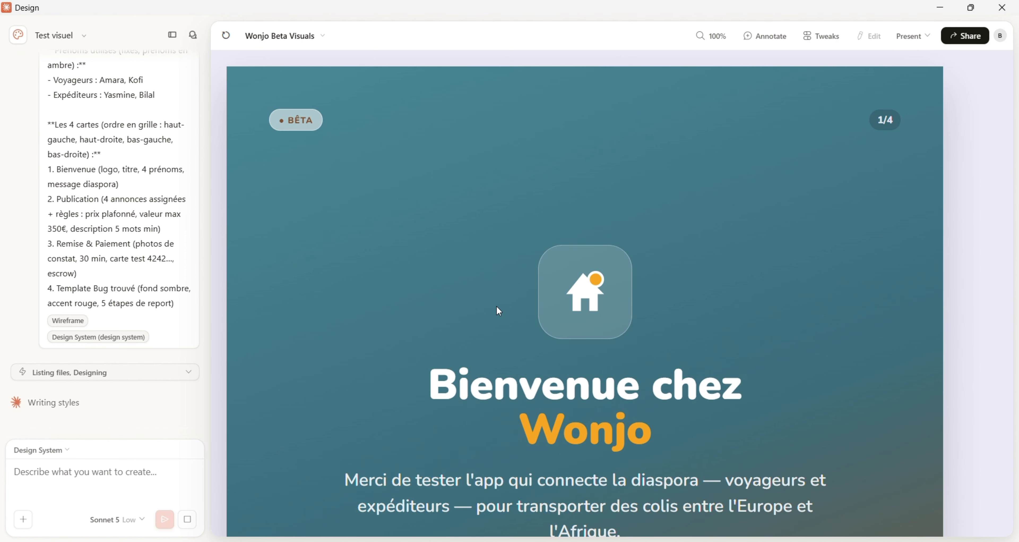
# Examine the generated "Bienvenue chez Wonjo" card from its header down to its footer.
pyautogui.scroll(-2, 497, 307)
pyautogui.scroll(-3, 497, 307)
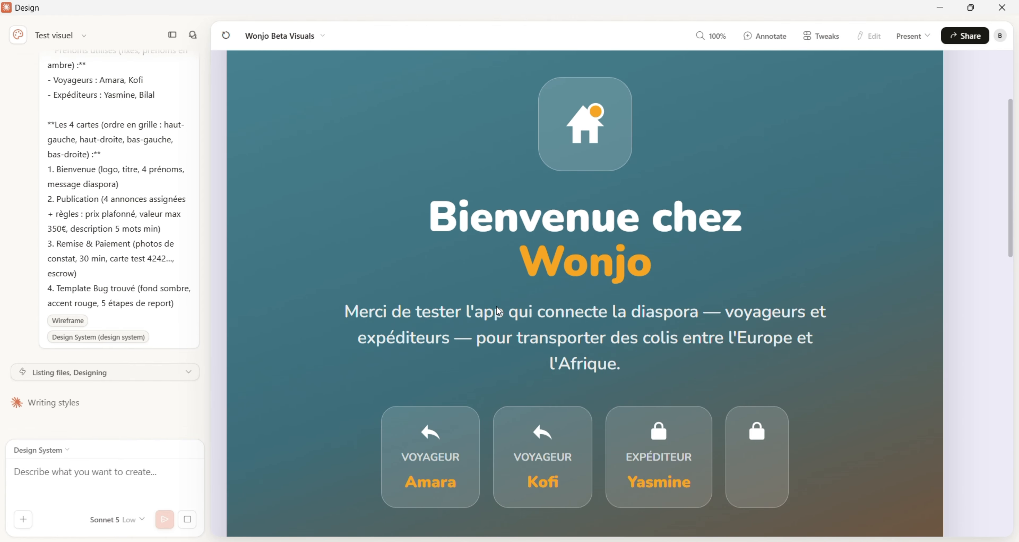
pyautogui.scroll(-2, 497, 307)
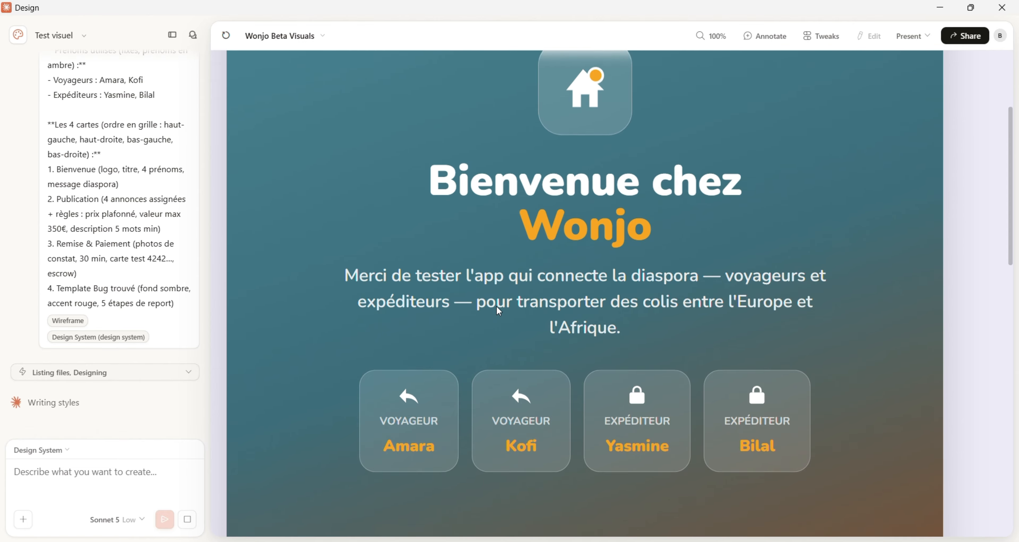
pyautogui.scroll(-3, 496, 307)
pyautogui.hscroll(5, 497, 309)
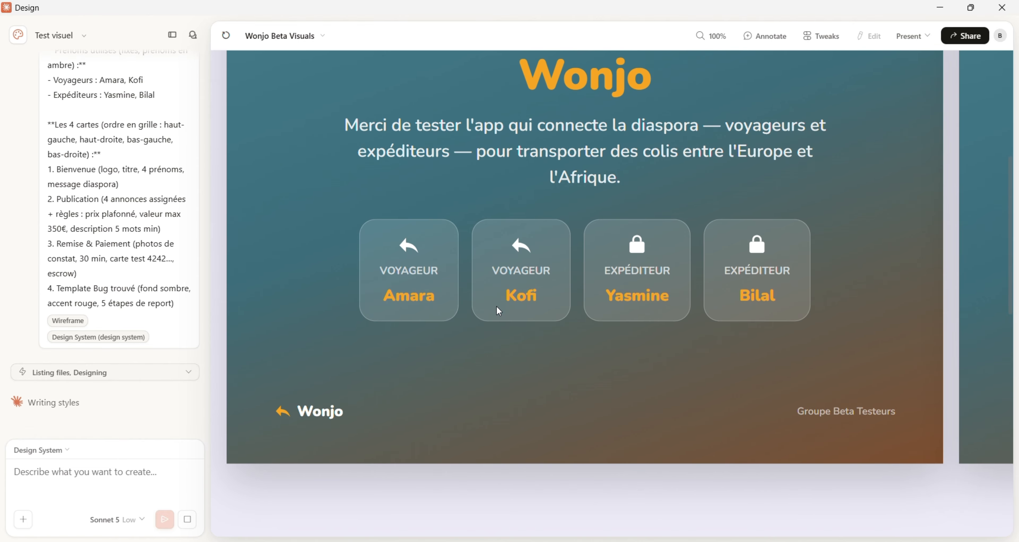
pyautogui.scroll(1, 497, 309)
pyautogui.scroll(9, 497, 310)
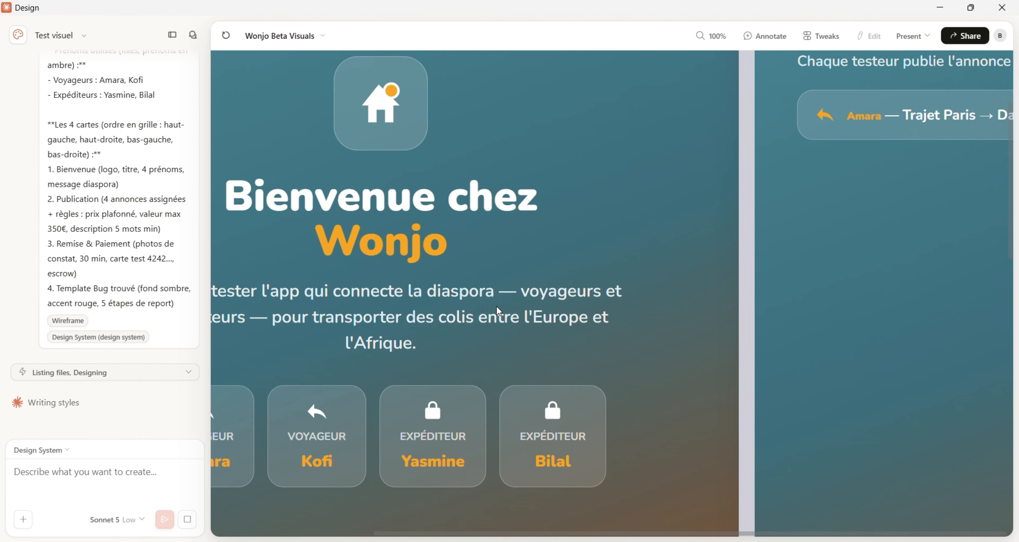
# Examine the "Publier une annonce" card, including its assigned listings and rules, and check the canvas beyond it.
pyautogui.hscroll(3, 496, 309)
pyautogui.hscroll(13, 496, 306)
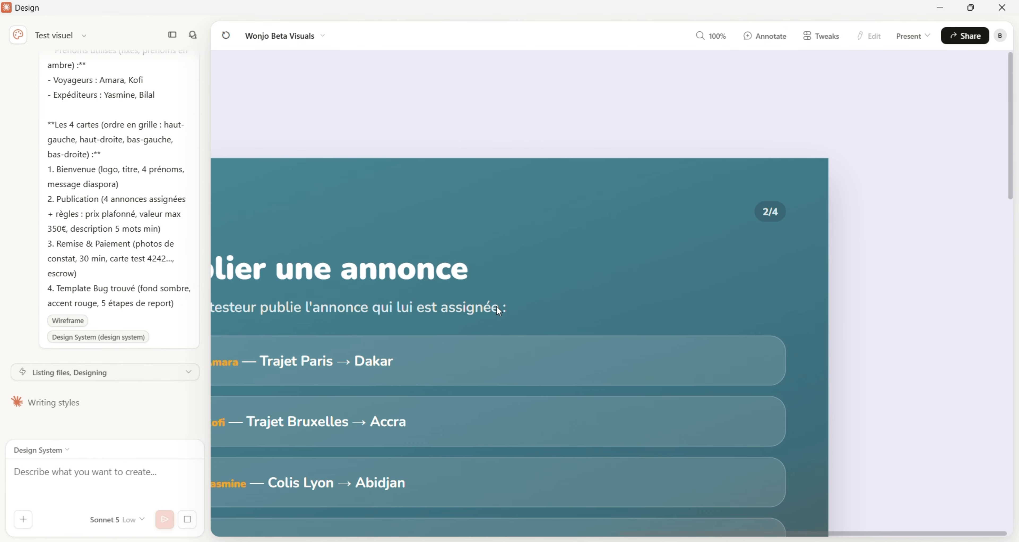
pyautogui.hscroll(5, 498, 310)
pyautogui.hscroll(4, 499, 310)
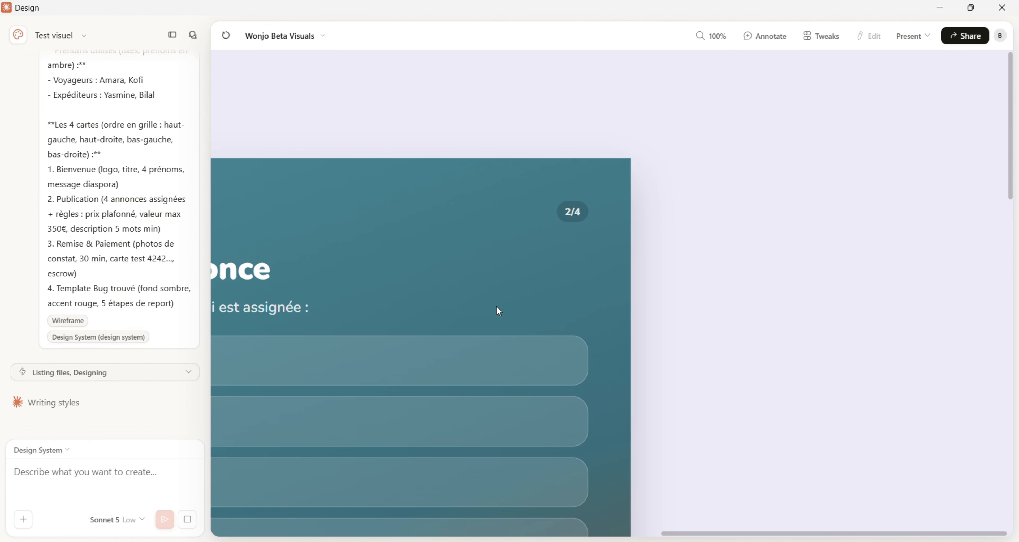
pyautogui.hscroll(-11, 498, 310)
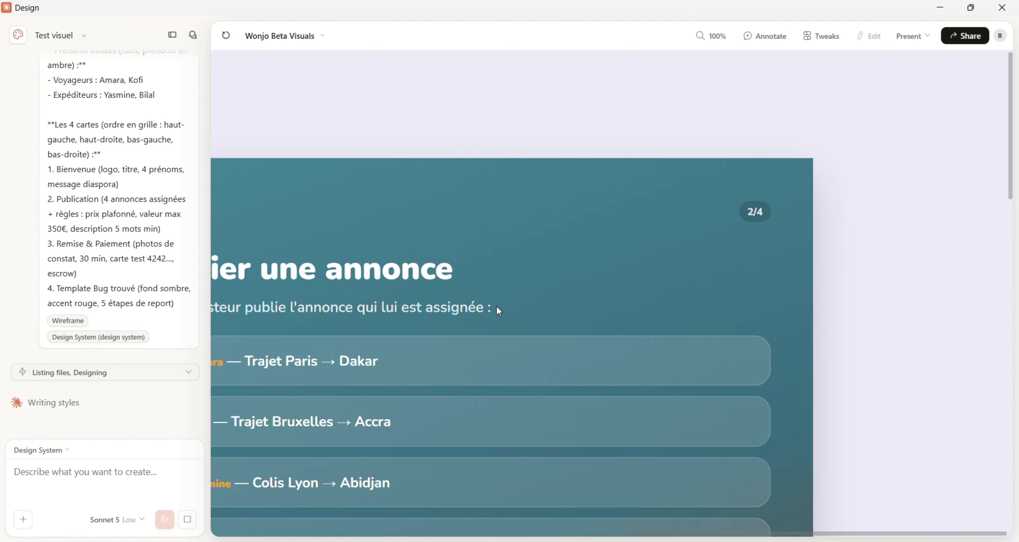
pyautogui.scroll(-1, 498, 311)
pyautogui.hscroll(5, 498, 311)
pyautogui.hscroll(4, 496, 306)
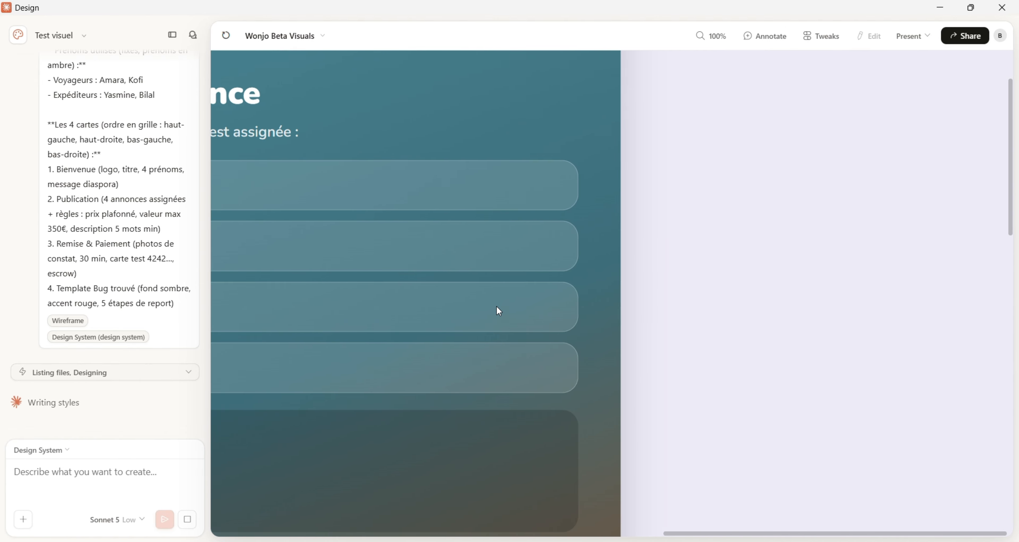
pyautogui.hscroll(-6, 496, 306)
pyautogui.scroll(1, 497, 306)
pyautogui.hscroll(-7, 497, 308)
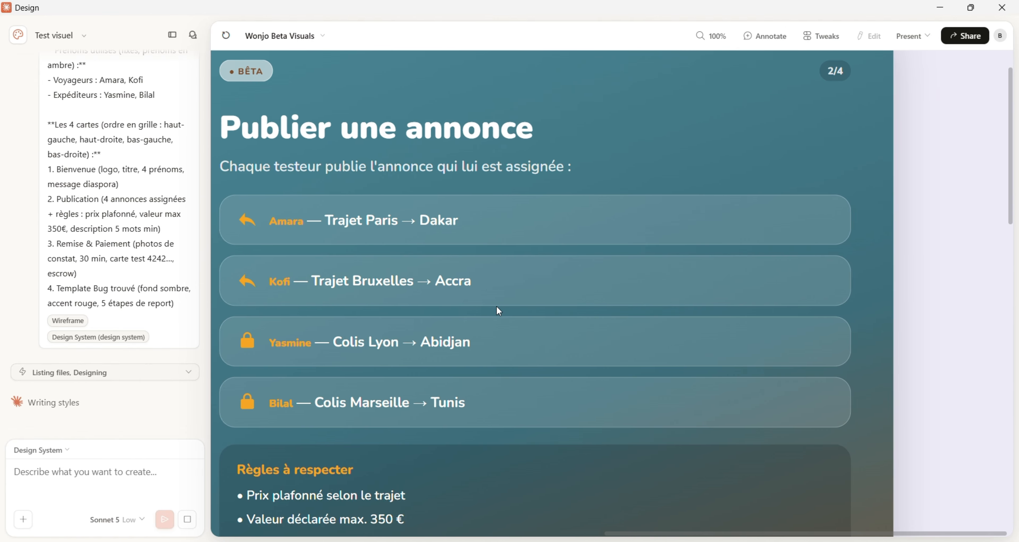
pyautogui.scroll(1, 497, 308)
pyautogui.scroll(-1, 497, 308)
pyautogui.hscroll(-9, 496, 305)
pyautogui.scroll(-1, 496, 306)
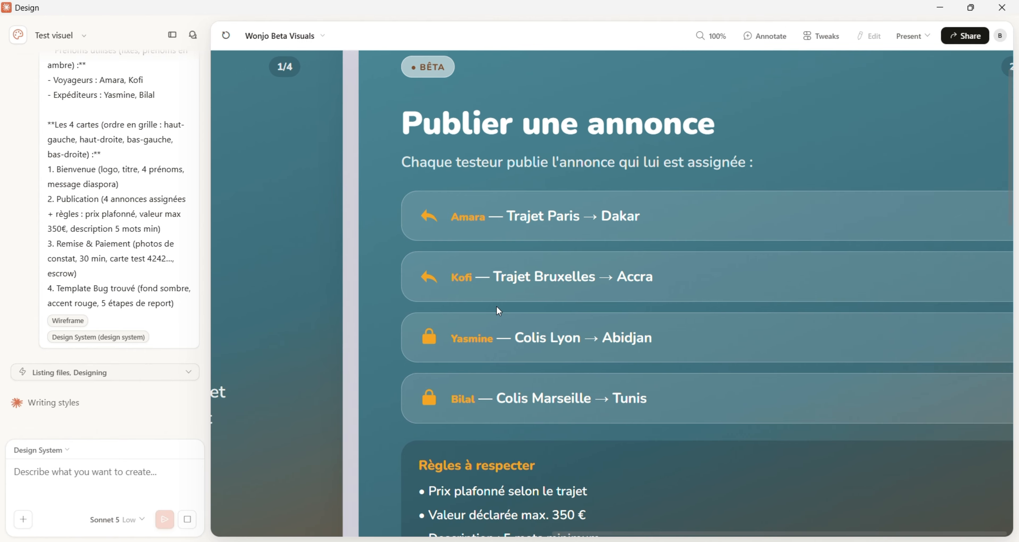
# Zoom the canvas out to 25% and examine the full 2×2 grid of the four cards.
pyautogui.hscroll(-6, 496, 305)
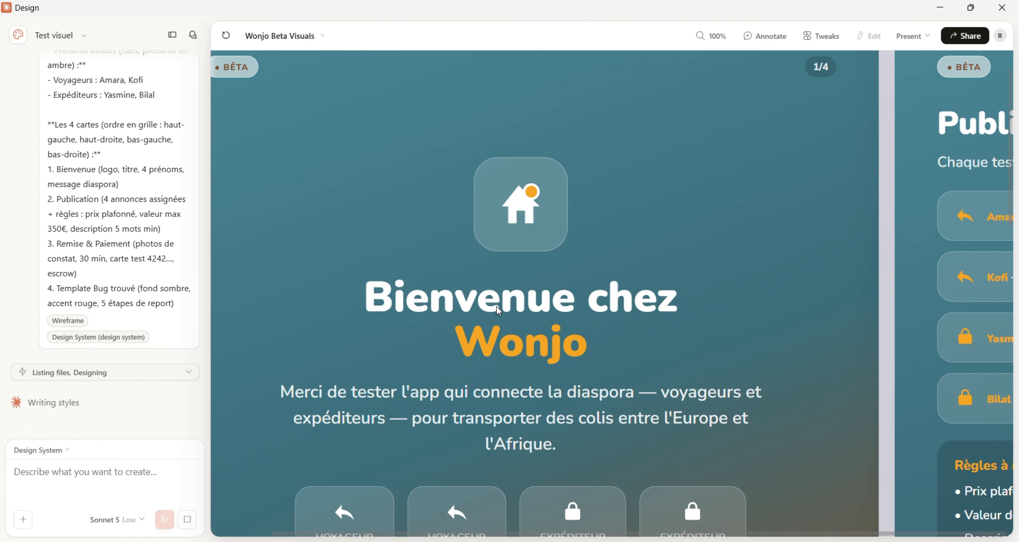
pyautogui.scroll(5, 496, 305)
pyautogui.scroll(-3, 496, 306)
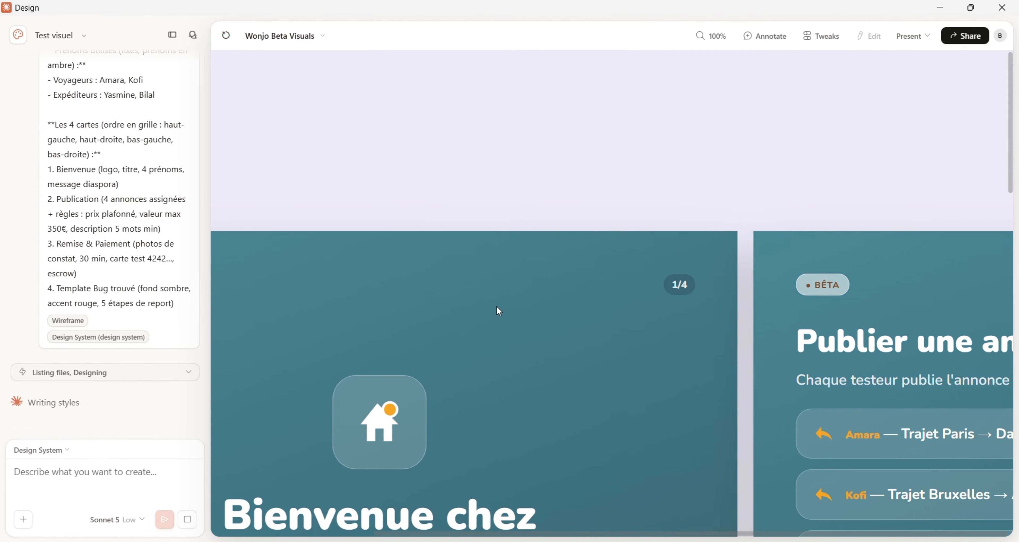
pyautogui.hscroll(5, 496, 305)
pyautogui.scroll(-4, 497, 307)
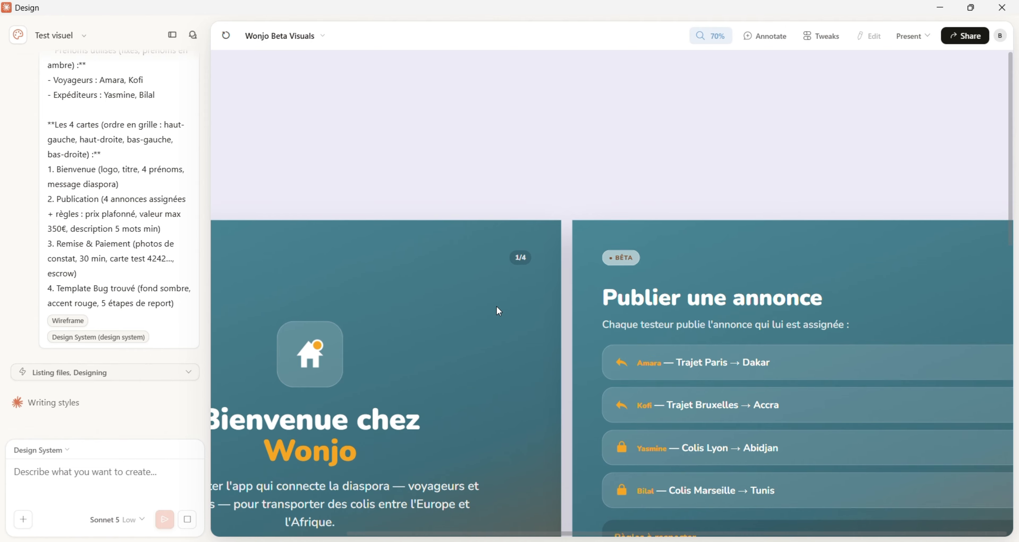
pyautogui.scroll(-4, 497, 309)
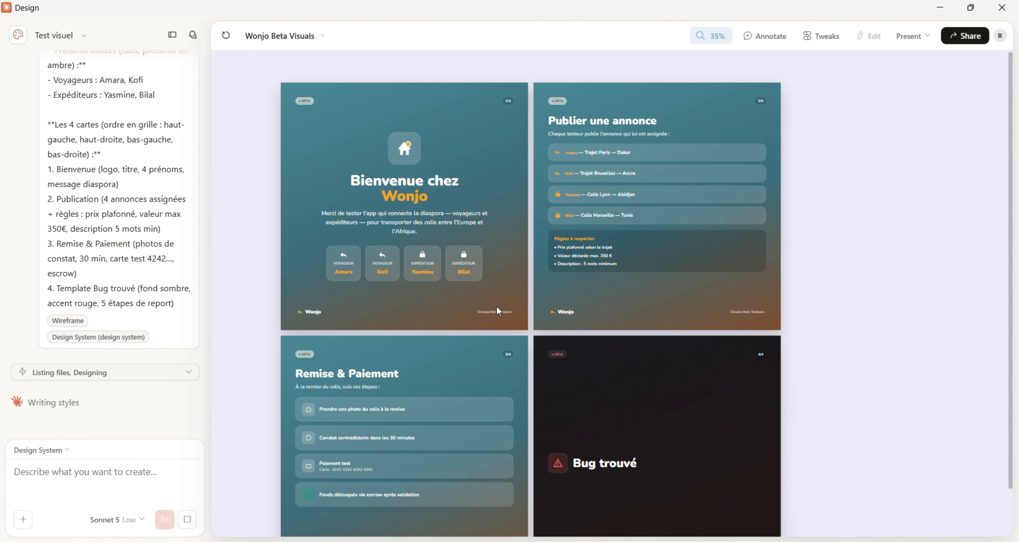
pyautogui.scroll(-2, 508, 300)
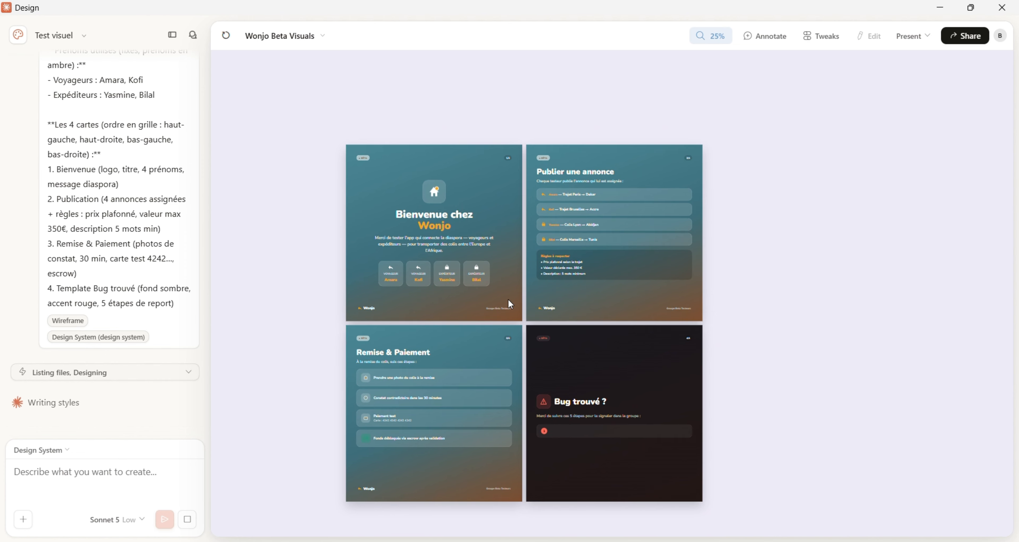
pyautogui.scroll(-2, 508, 299)
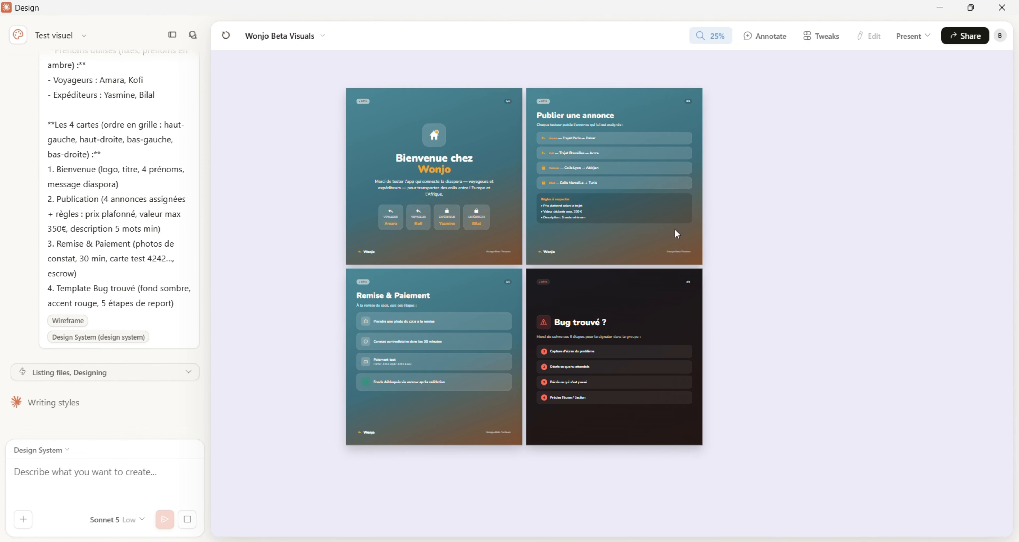
# Zoom the design out to 31% and look over the finished cards together.
pyautogui.scroll(1, 717, 213)
pyautogui.scroll(2, 716, 210)
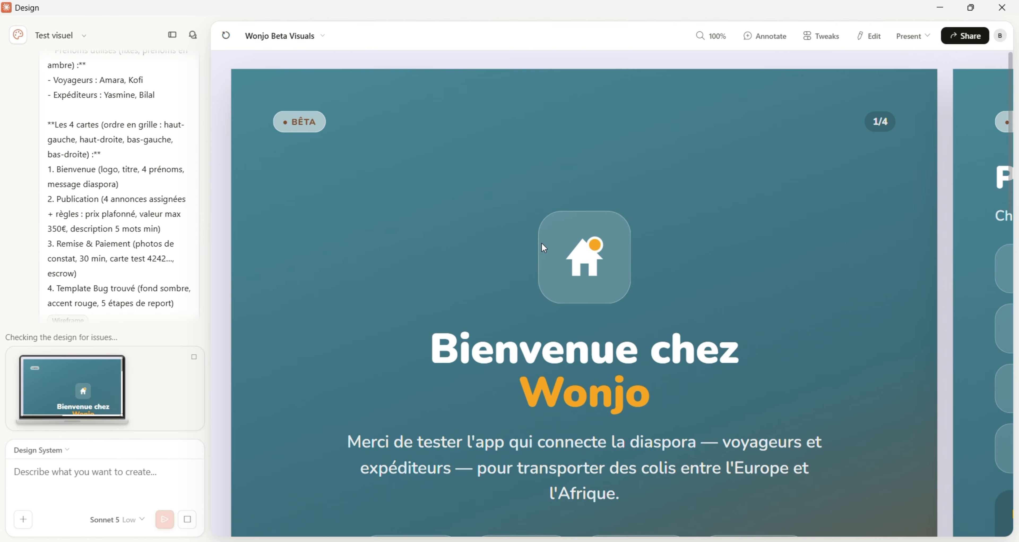
pyautogui.scroll(-3, 556, 239)
pyautogui.scroll(-5, 542, 242)
pyautogui.hscroll(1, 542, 242)
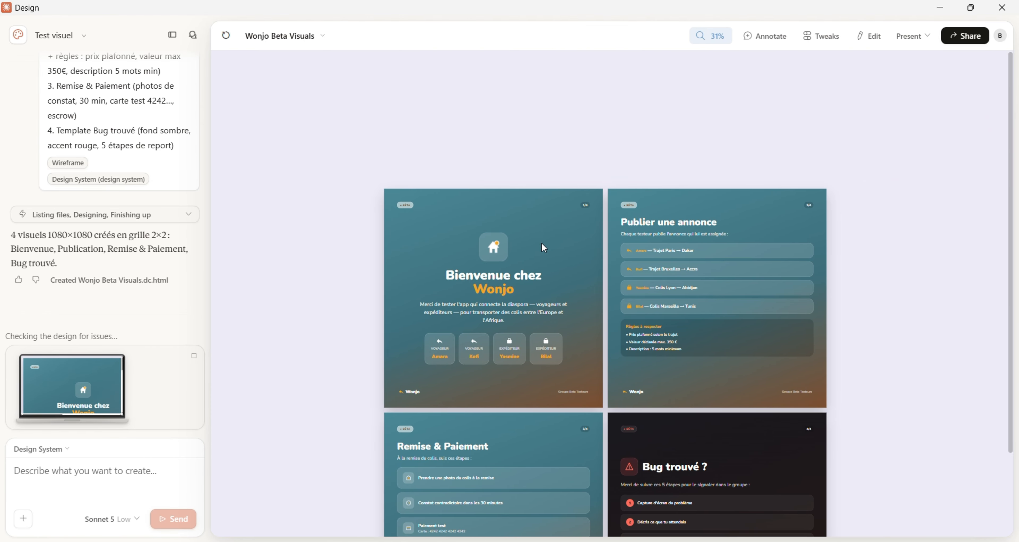
# Hide the chat sidebar and view the full 2×2 grid of cards centred on the canvas.
pyautogui.scroll(-1, 542, 242)
pyautogui.scroll(-2, 542, 242)
pyautogui.hscroll(1, 542, 242)
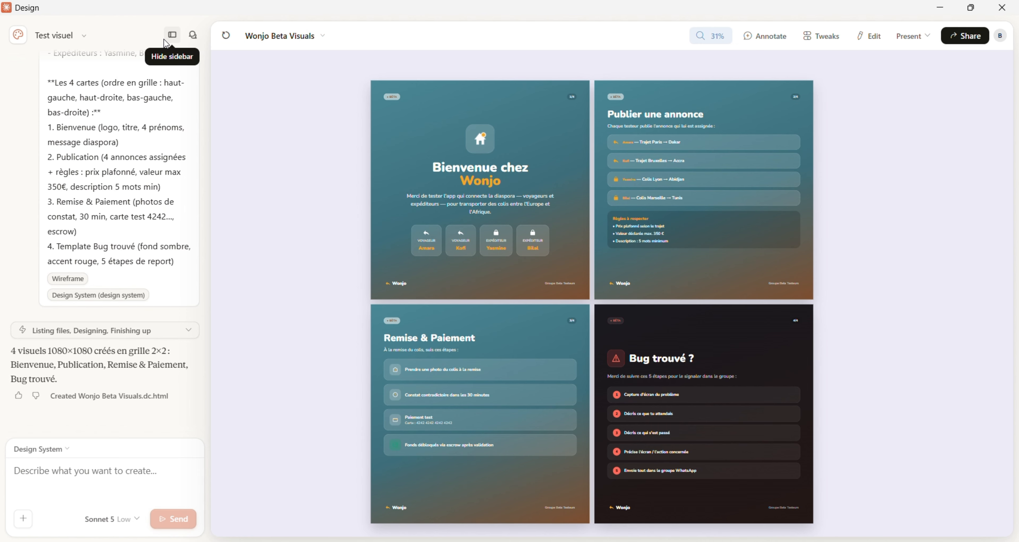
pyautogui.click(173, 36)
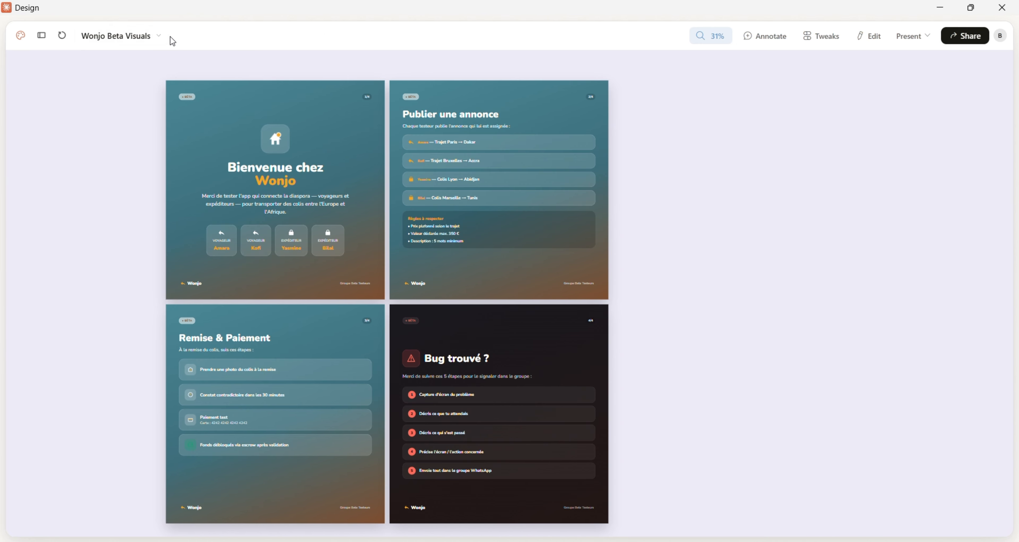
pyautogui.hscroll(-3, 465, 191)
pyautogui.hscroll(1, 464, 190)
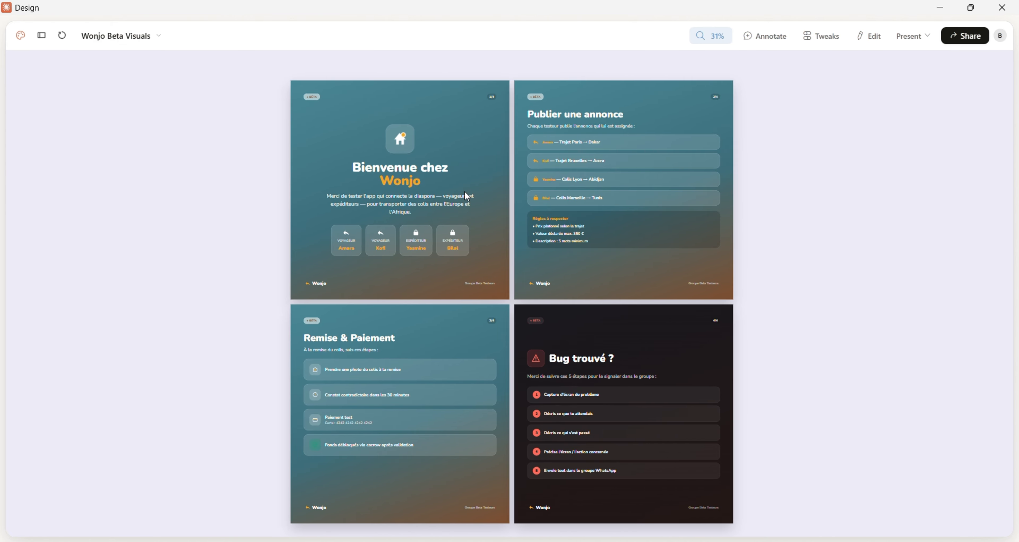
# Examine the "Remise & Paiement" and "Bug trouvé ?" cards up close and the whole grid at 27%, and bring back the chat sidebar.
pyautogui.scroll(-4, 464, 190)
pyautogui.scroll(2, 564, 188)
pyautogui.scroll(6, 564, 187)
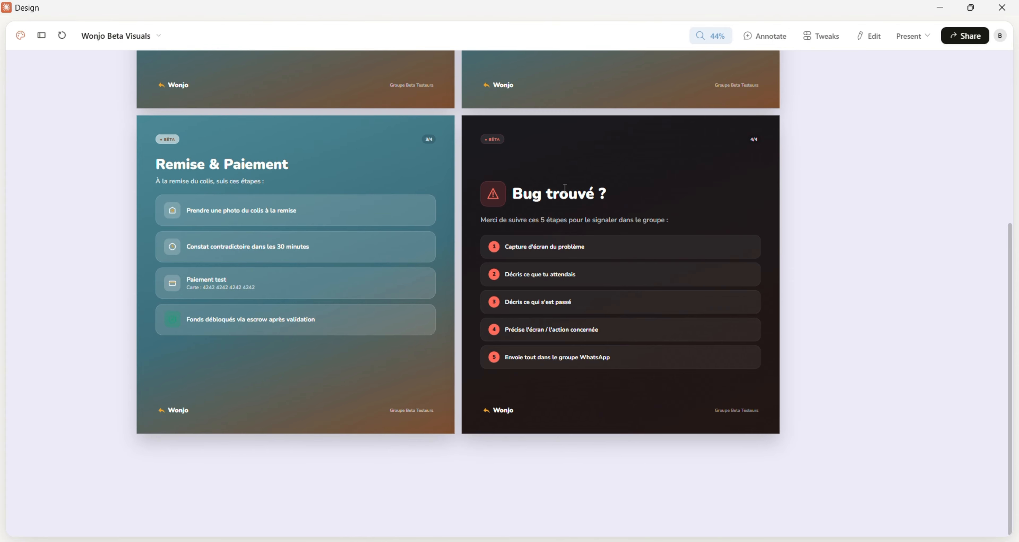
pyautogui.scroll(-7, 564, 187)
pyautogui.scroll(3, 564, 187)
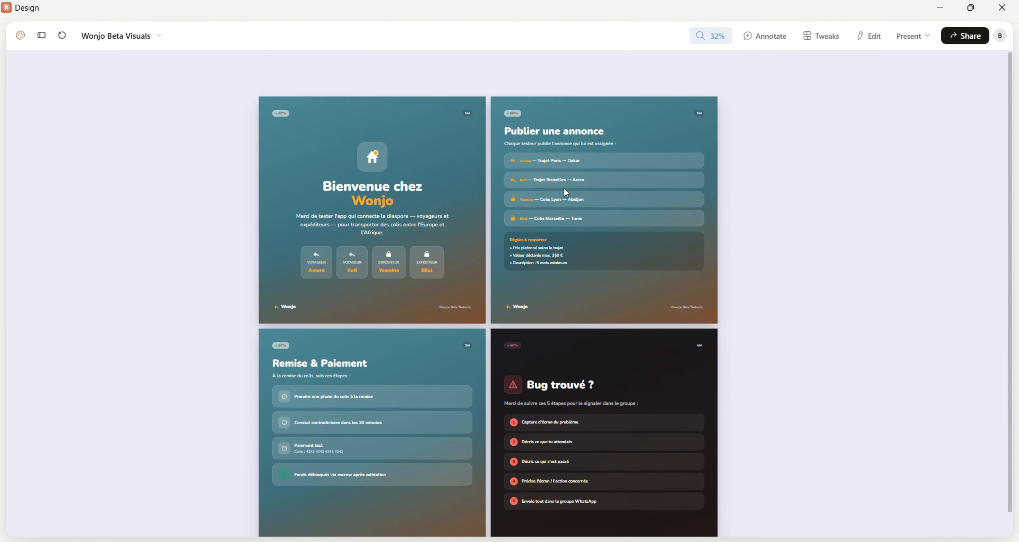
pyautogui.scroll(-2, 564, 187)
pyautogui.scroll(-3, 564, 187)
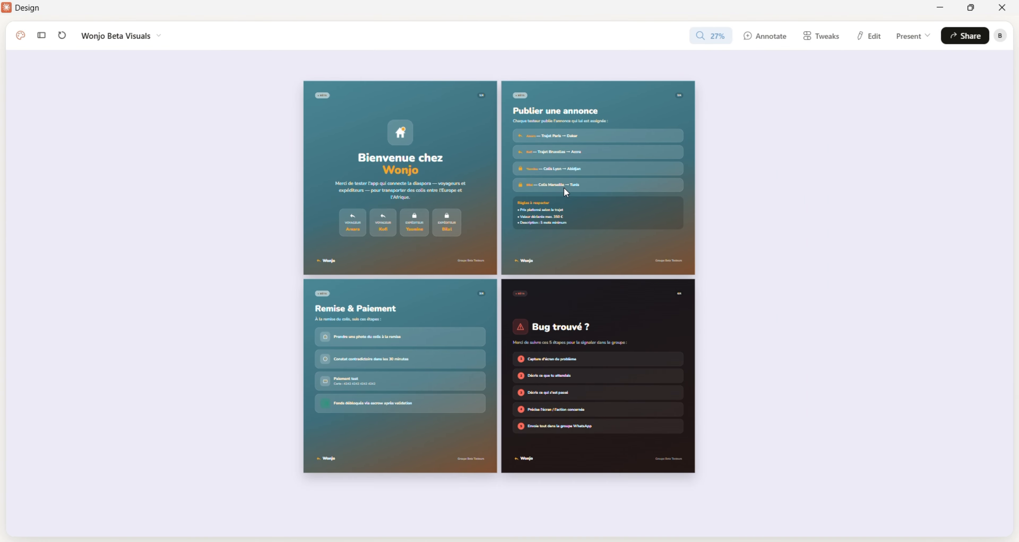
pyautogui.click(41, 35)
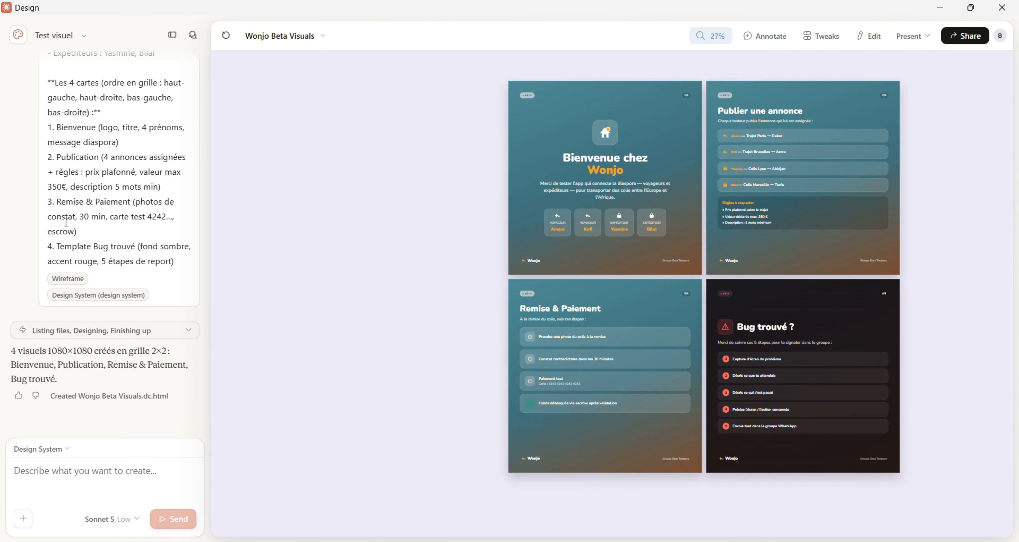
pyautogui.click(53, 473)
pyautogui.write('kejdjfe')
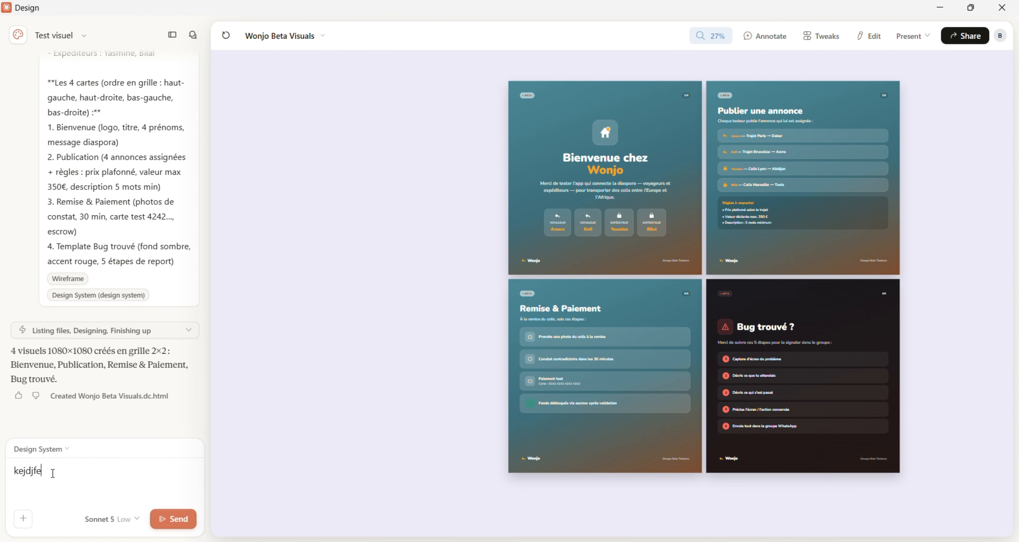
pyautogui.press('BackSpace')
pyautogui.press('BackSpace')
pyautogui.press('BackSpace')
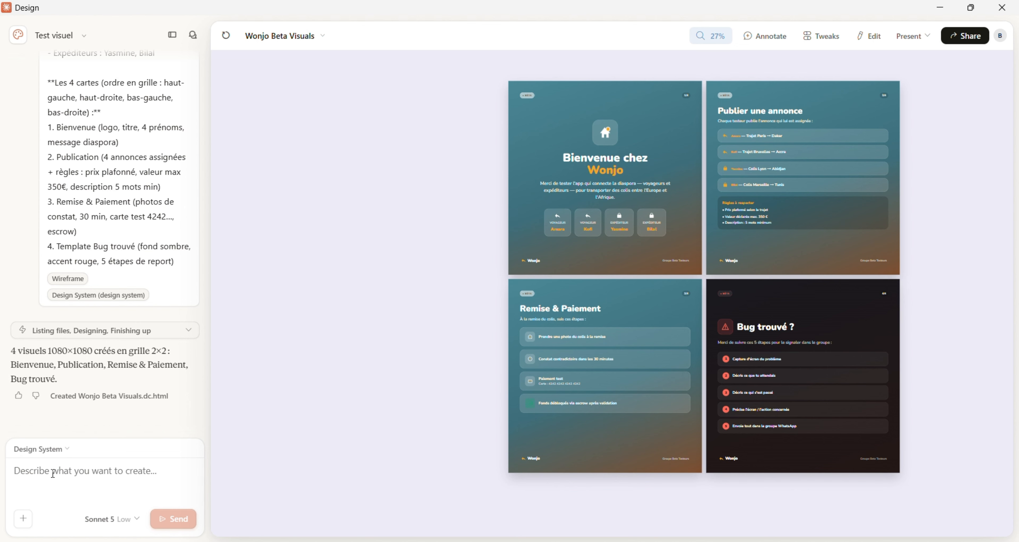
# Send the prompt "Retire moi la carte 1" to have the first card removed from the design.
pyautogui.write('Rrt')
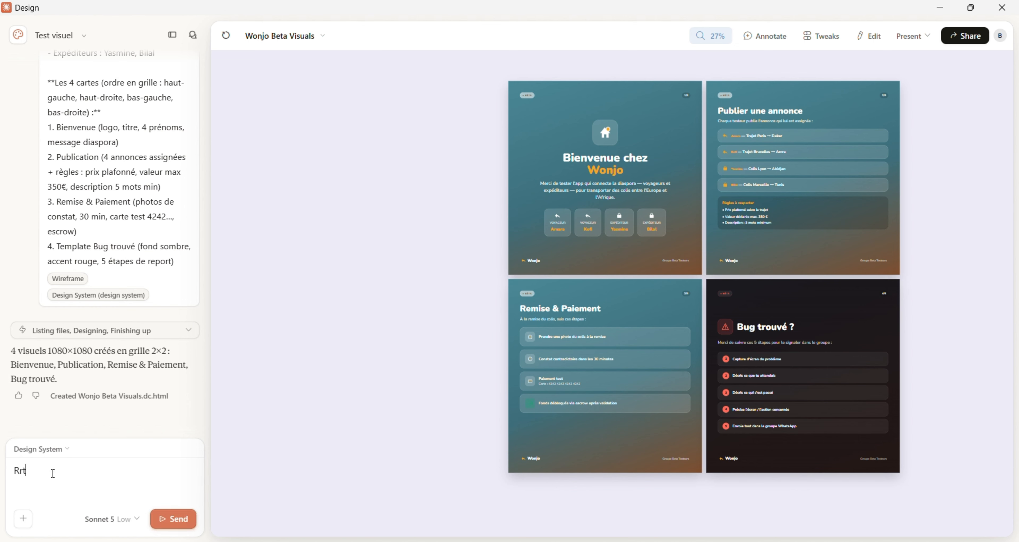
pyautogui.press('BackSpace')
pyautogui.write('etri')
pyautogui.write('moi la carete')
pyautogui.press('BackSpace')
pyautogui.press('BackSpace')
pyautogui.press('BackSpace')
pyautogui.press('BackSpace')
pyautogui.write('rte 1')
pyautogui.press('Return')
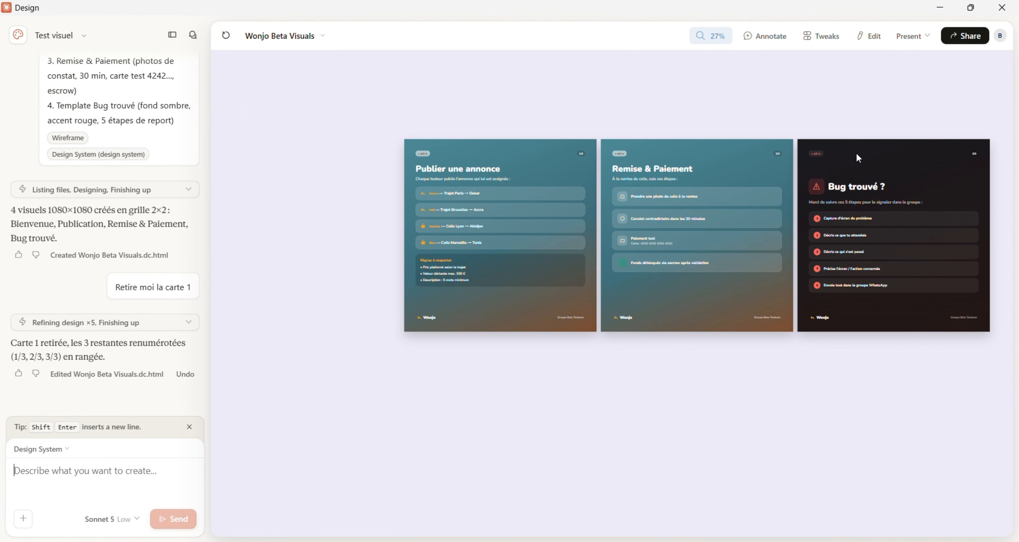
# Open the design for manual editing and select each of the three cards in turn to inspect their properties.
pyautogui.click(867, 39)
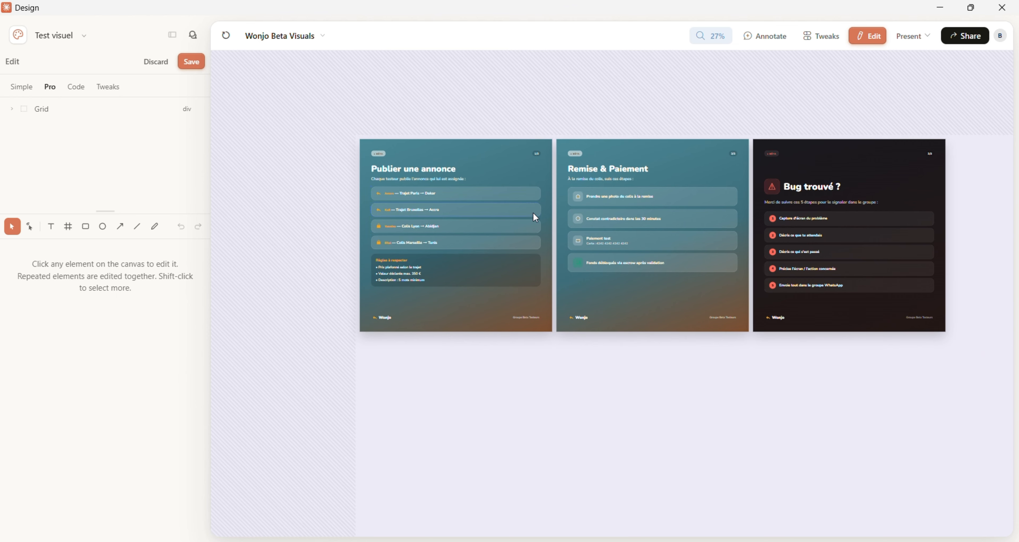
pyautogui.click(489, 326)
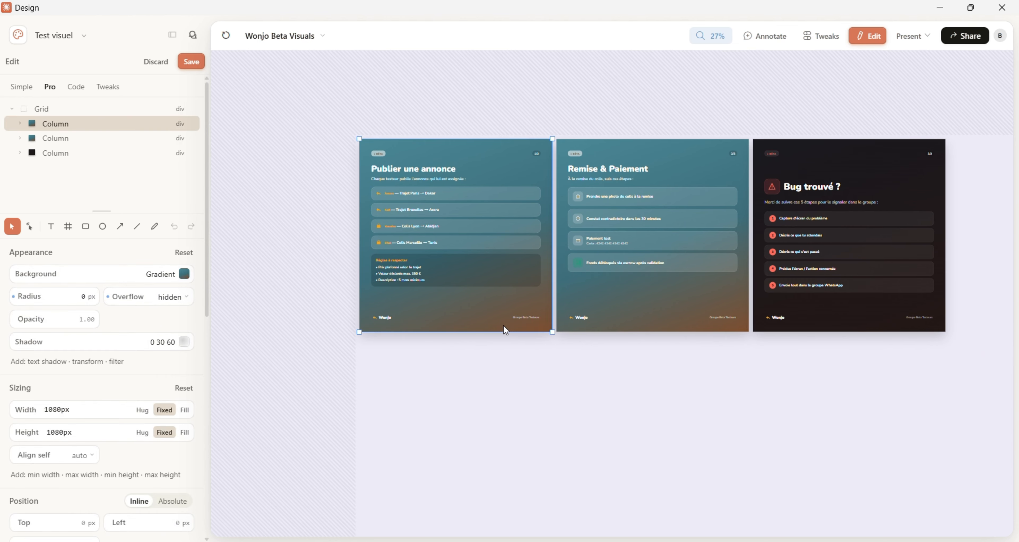
pyautogui.click(641, 302)
pyautogui.click(692, 327)
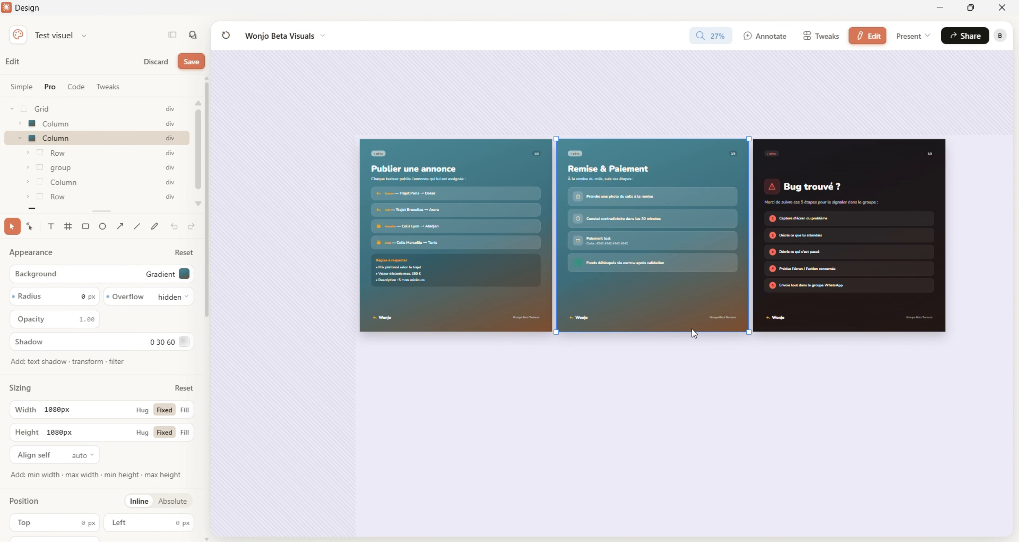
pyautogui.click(810, 308)
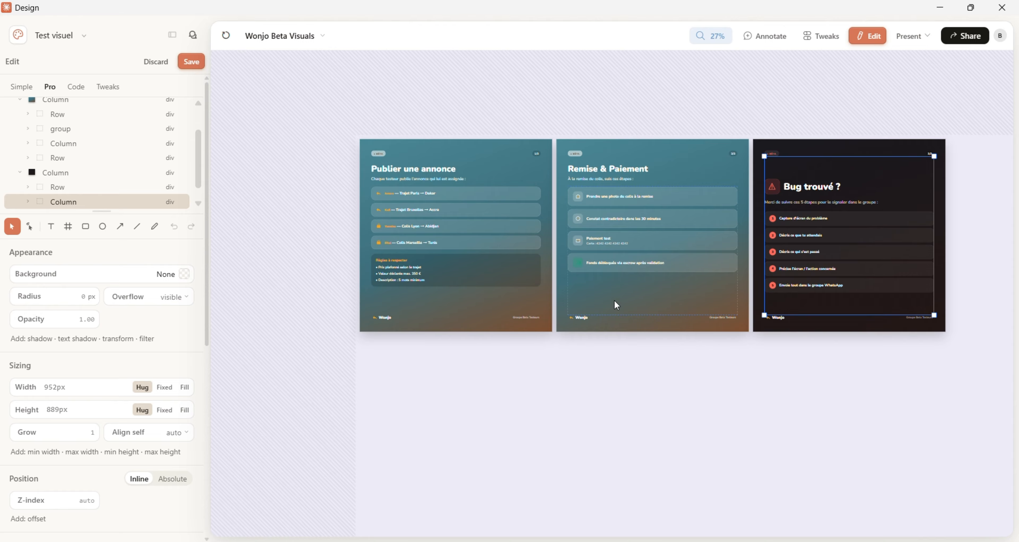
# Delete the fifth step "Envoie tout dans le groupe WhatsApp" and the fourth step "Précise l'écran / l'action concernée" from the "Bug trouvé ?" card.
pyautogui.scroll(3, 614, 299)
pyautogui.scroll(2, 616, 305)
pyautogui.click(642, 257)
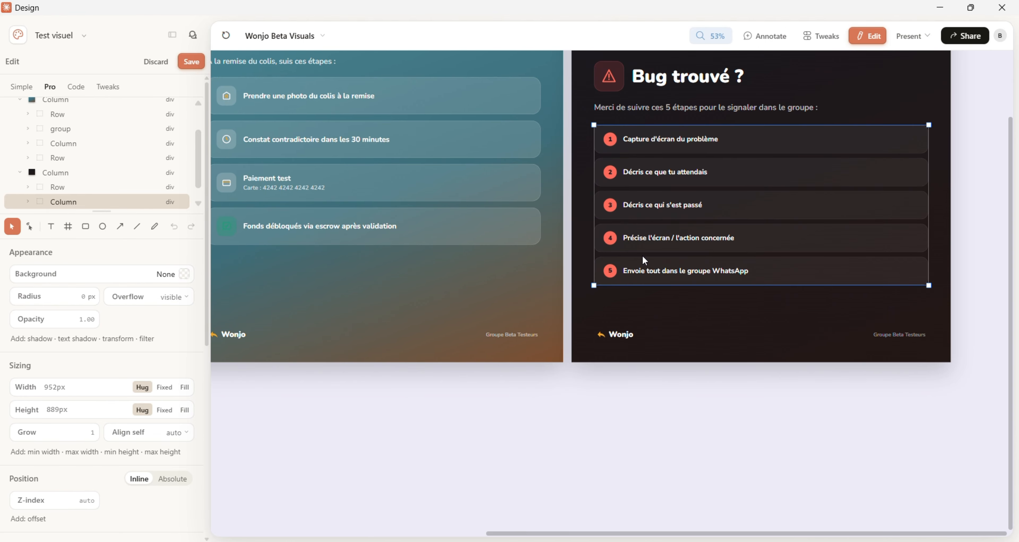
pyautogui.click(625, 265)
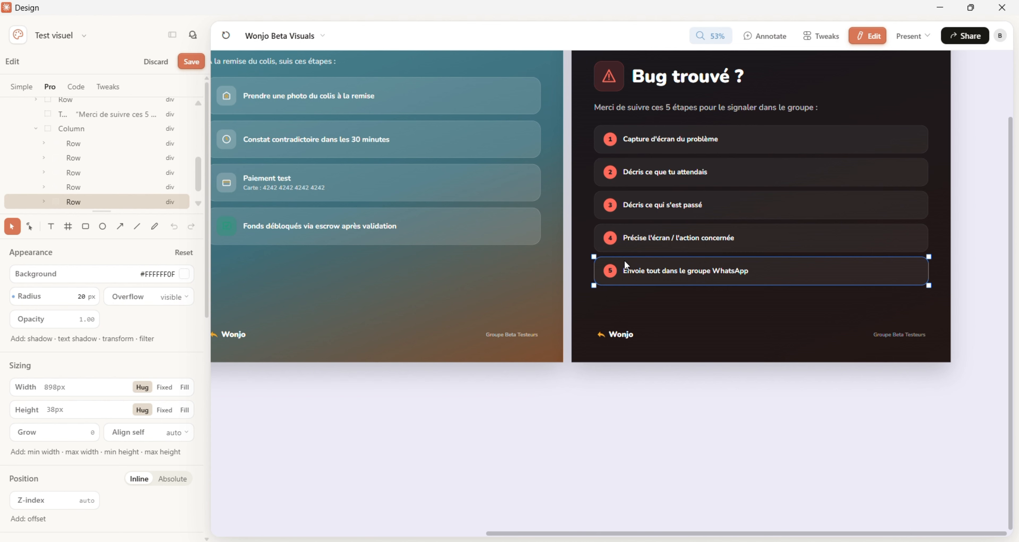
pyautogui.press('Delete')
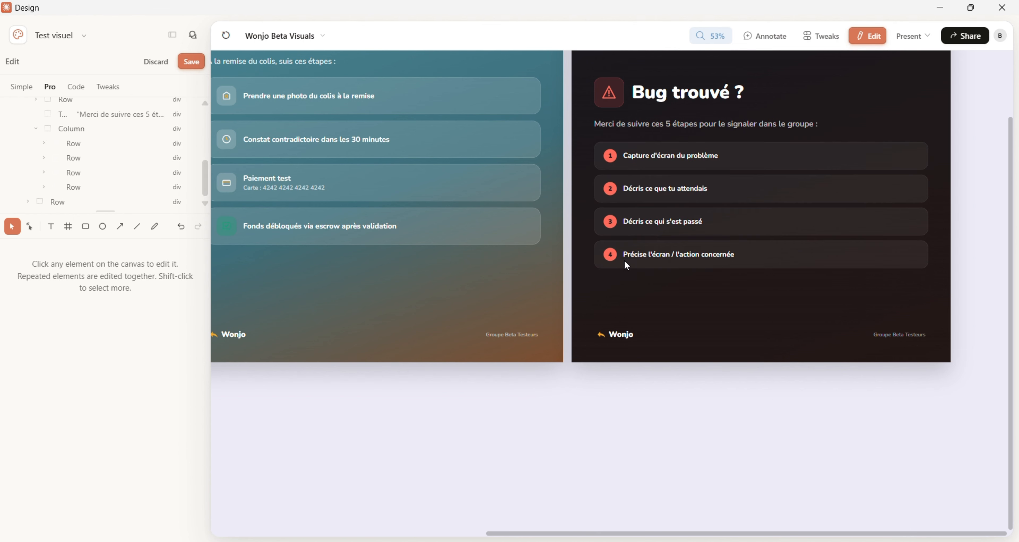
pyautogui.click(620, 246)
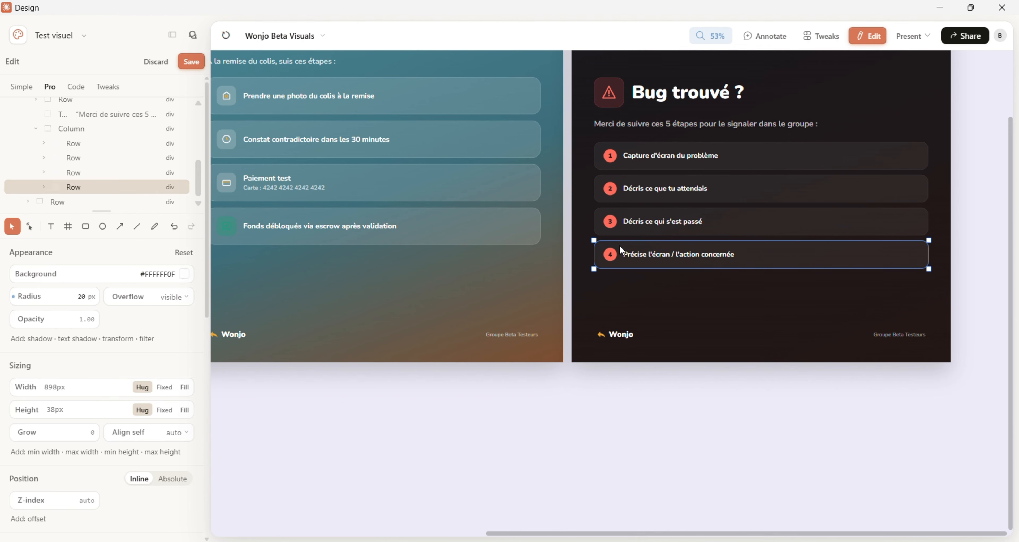
pyautogui.press('Delete')
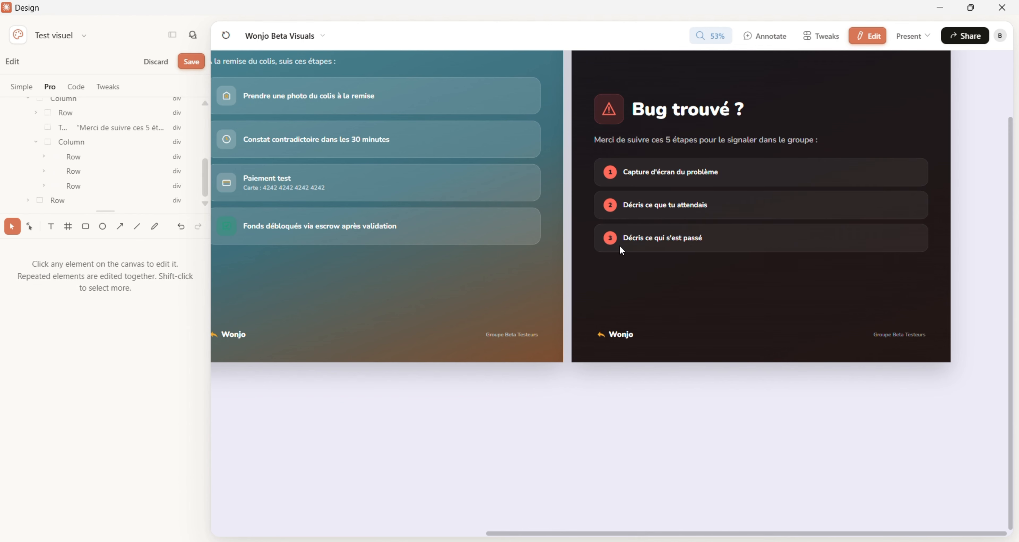
# Replace the text of the last item on the "Remise & Paiement" card with "Mettre le logiciel".
pyautogui.hscroll(-3, 622, 250)
pyautogui.scroll(1, 622, 250)
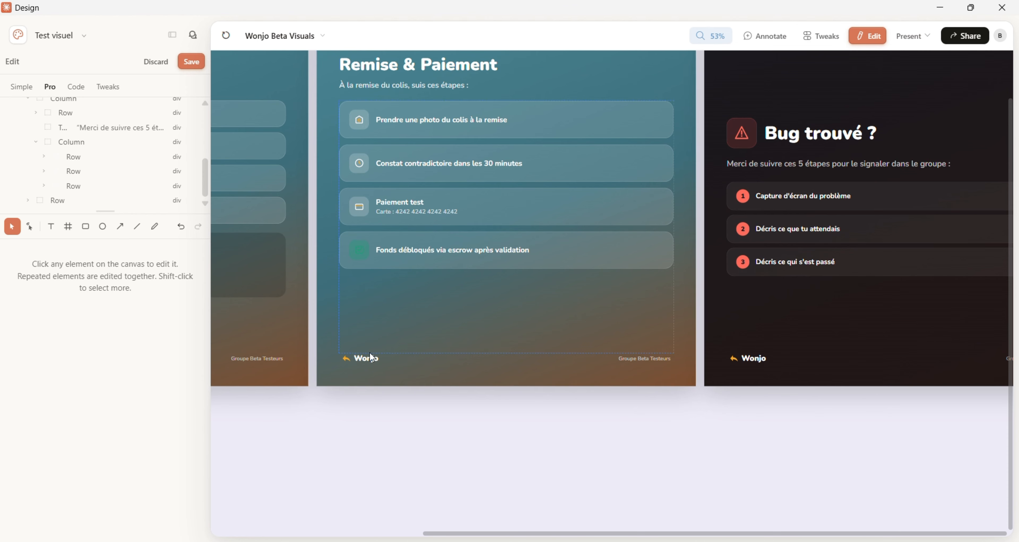
pyautogui.scroll(2, 403, 284)
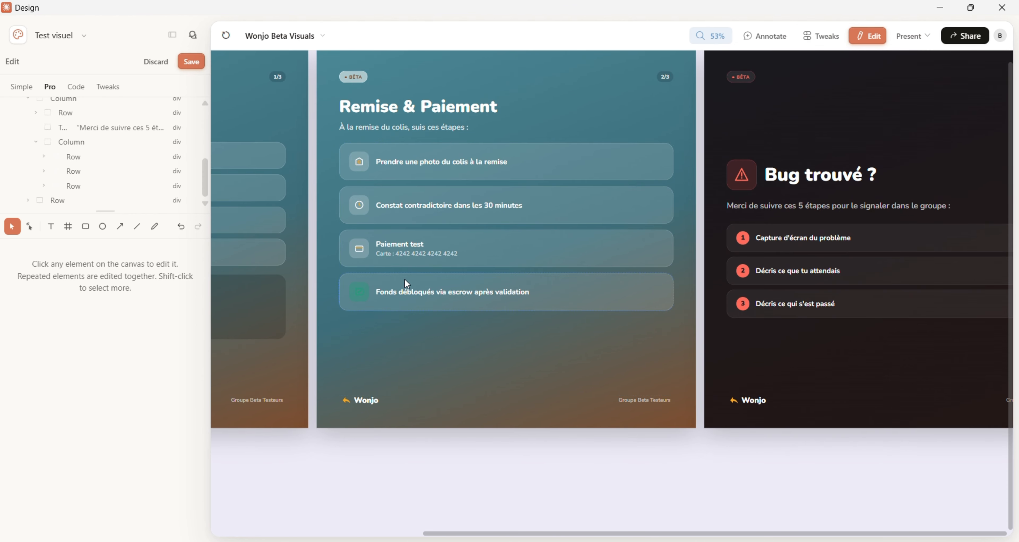
pyautogui.click(372, 277)
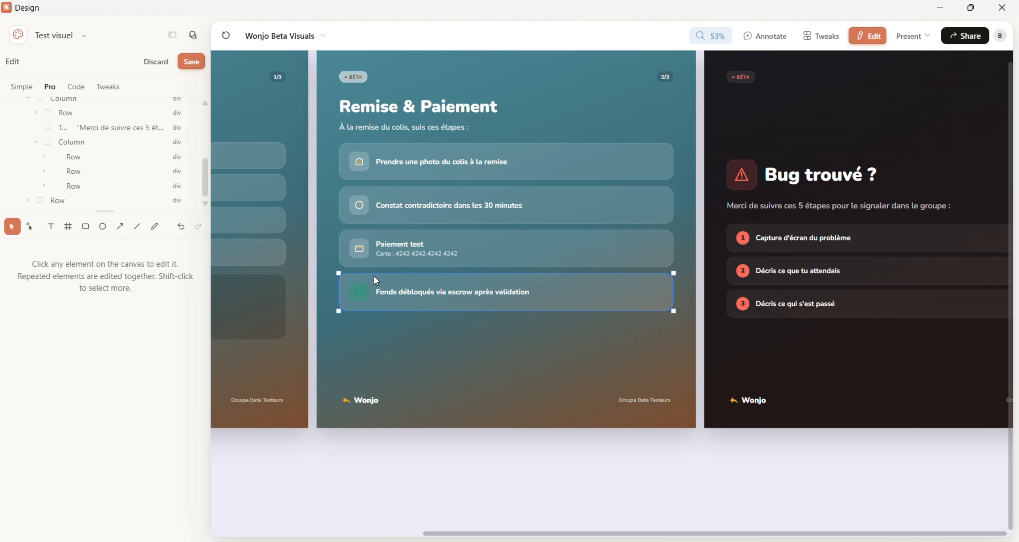
pyautogui.doubleClick(395, 291)
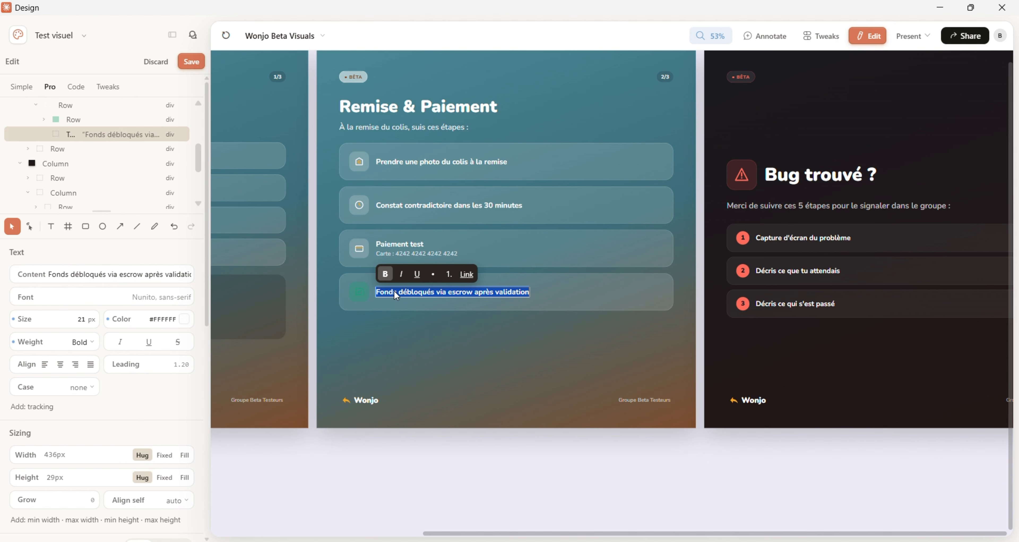
pyautogui.write('M')
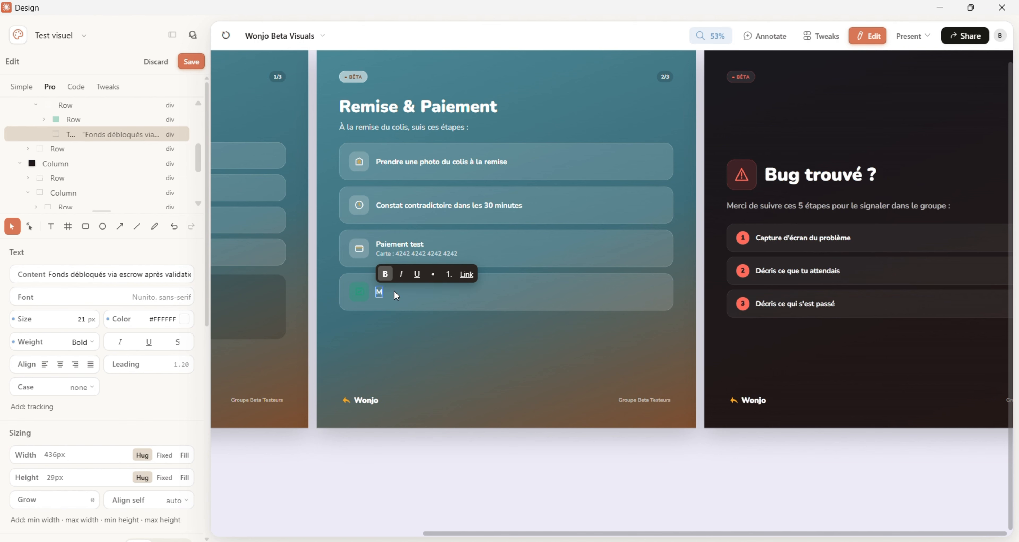
pyautogui.write('ettre le')
pyautogui.scroll(4, 394, 293)
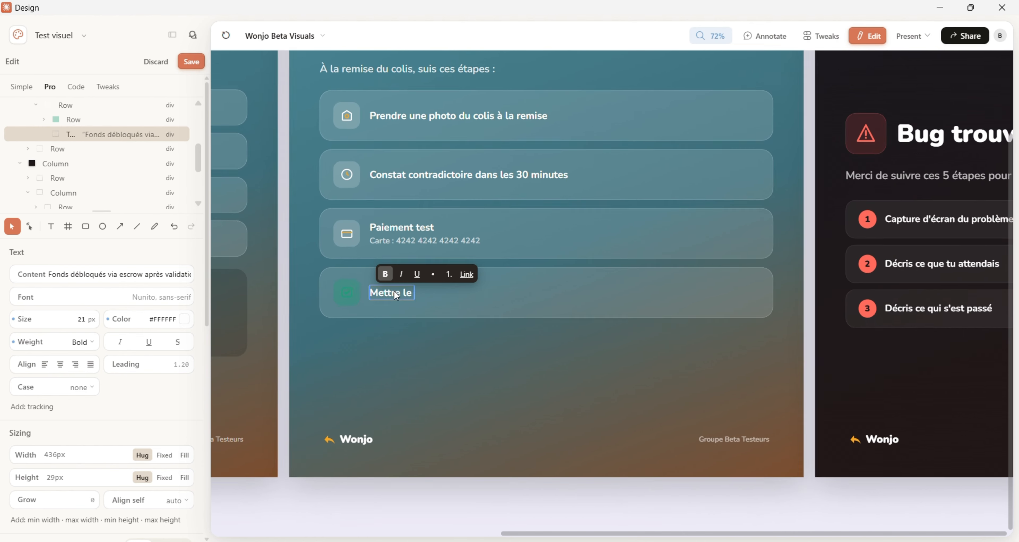
pyautogui.write('logi')
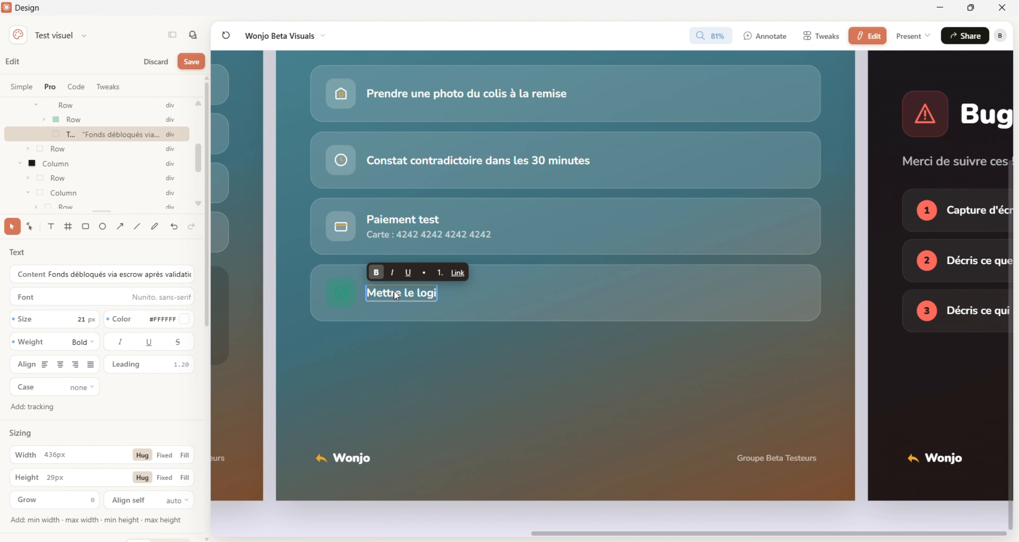
pyautogui.write('ciel')
pyautogui.press('Escape')
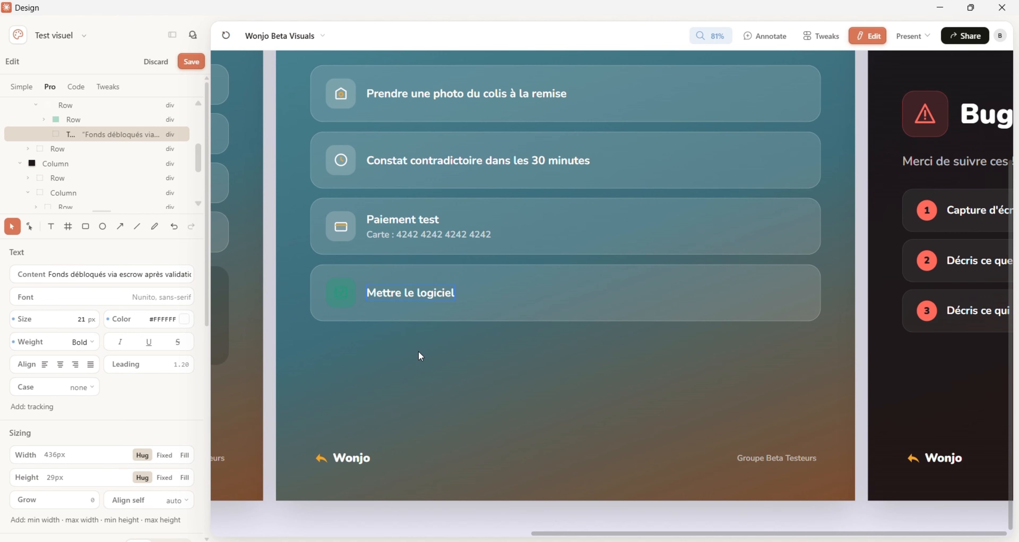
# Move the "Remise & Paiement" card below and between the other two cards, at about 1187 px top and 567 px left.
pyautogui.scroll(-4, 573, 306)
pyautogui.scroll(-3, 573, 307)
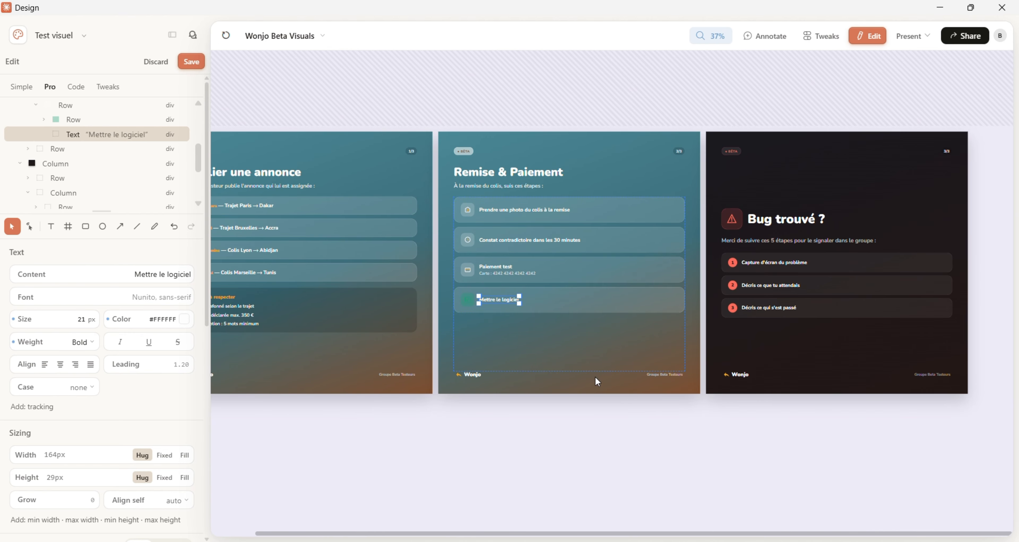
pyautogui.moveTo(607, 391); pyautogui.dragTo(442, 516)
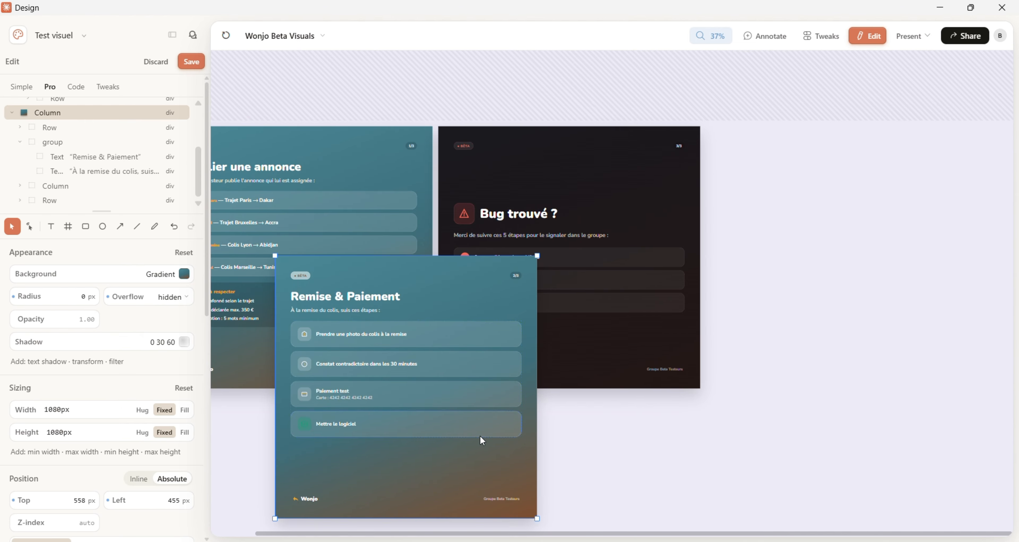
pyautogui.scroll(-5, 474, 416)
pyautogui.moveTo(399, 231); pyautogui.dragTo(426, 384)
pyautogui.hscroll(-4, 692, 340)
pyautogui.scroll(4, 692, 341)
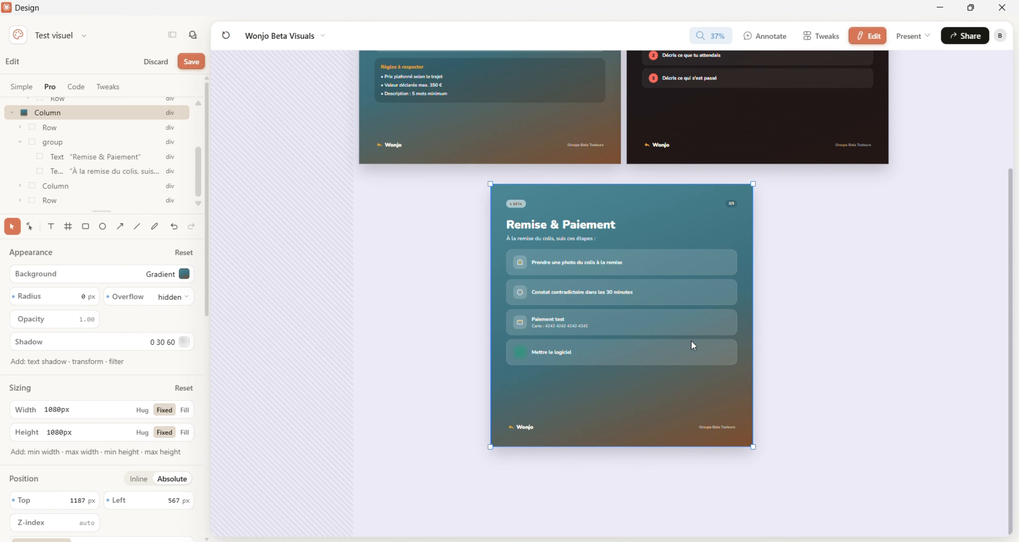
pyautogui.hscroll(2, 692, 341)
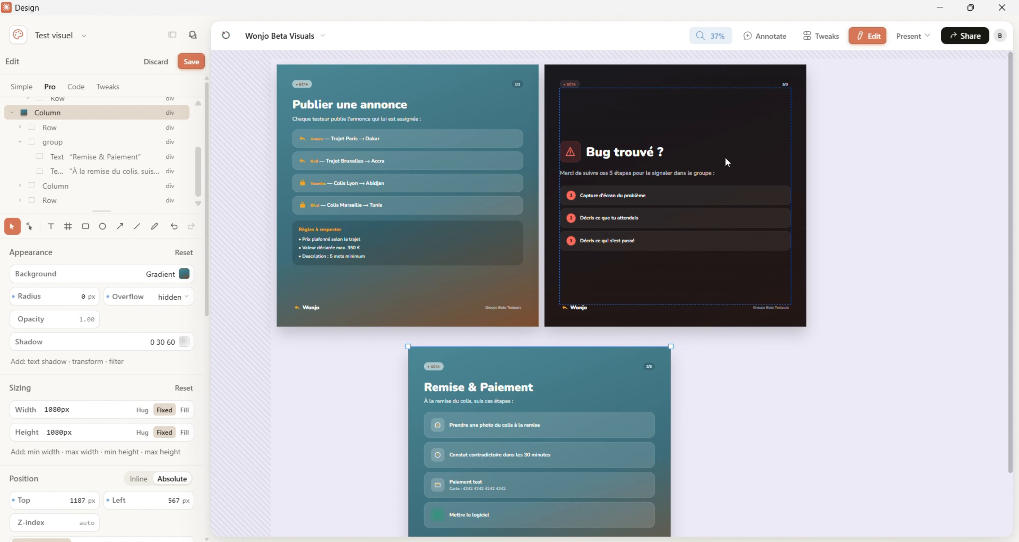
# Change the "Publier une annonce" card's title to "Publier un trajet" and save the design edits.
pyautogui.click(344, 106)
pyautogui.doubleClick(344, 107)
pyautogui.click(367, 105)
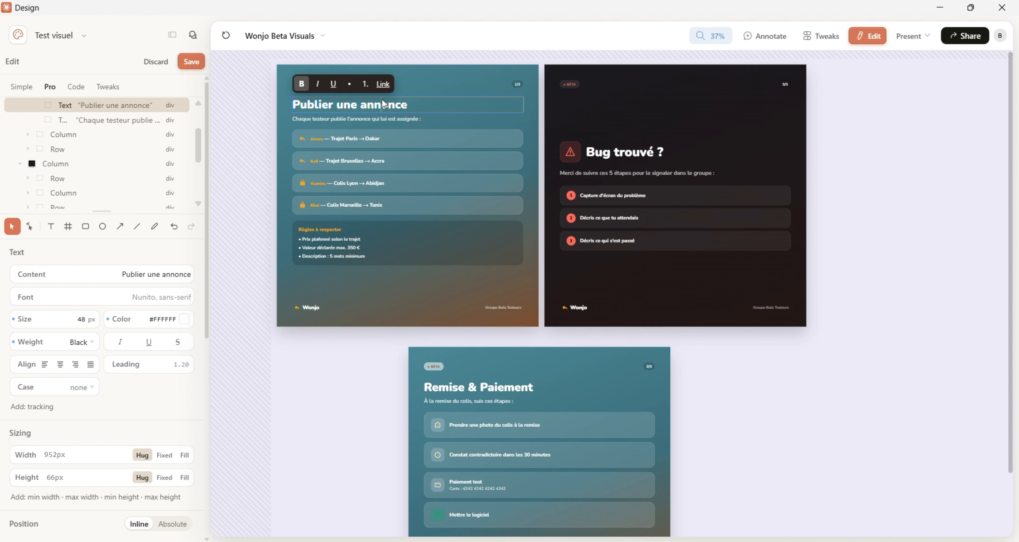
pyautogui.doubleClick(386, 106)
pyautogui.press('Escape')
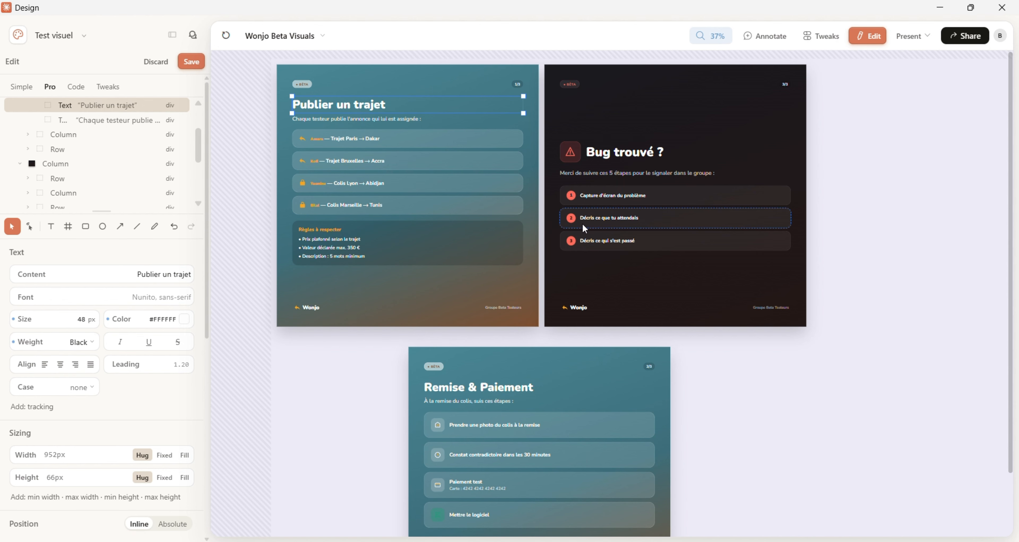
pyautogui.click(190, 64)
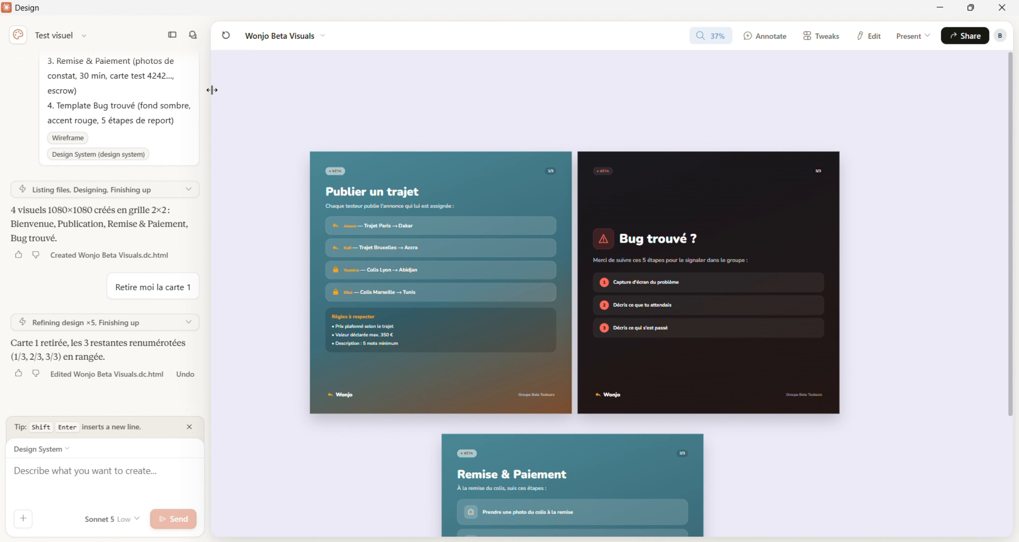
# Return to the project overview and open the "Assets WONJO" project.
pyautogui.click(18, 38)
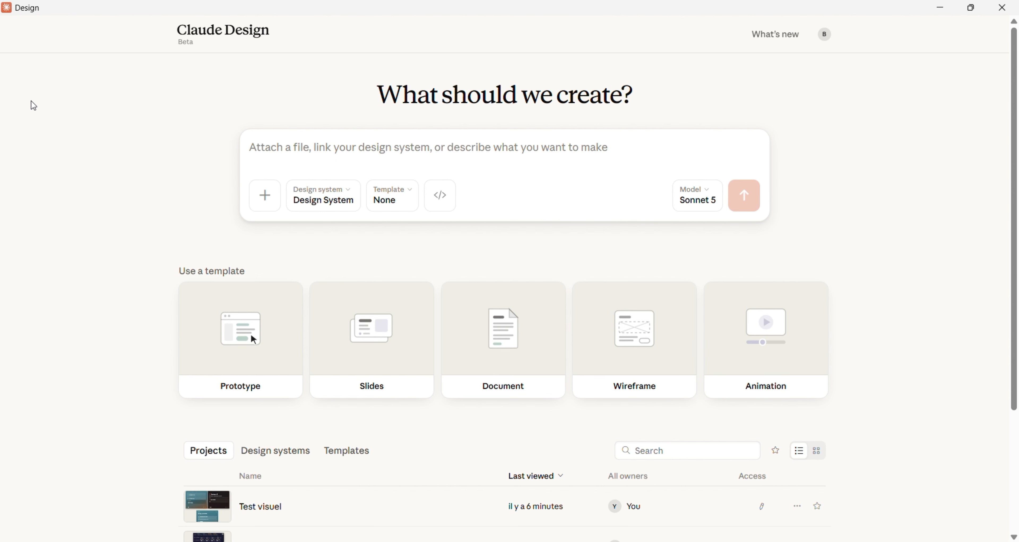
pyautogui.scroll(-1, 78, 230)
pyautogui.scroll(-3, 79, 230)
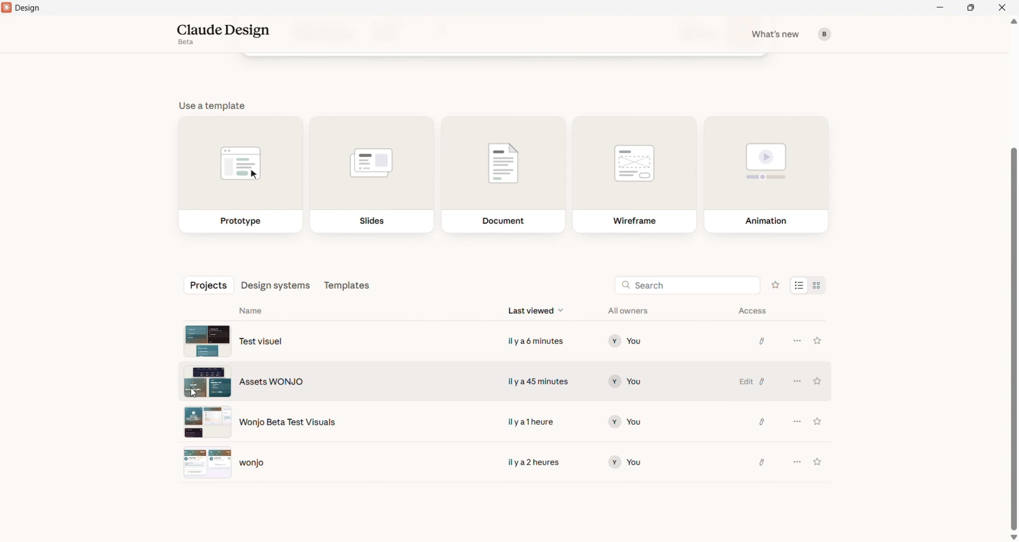
pyautogui.click(295, 381)
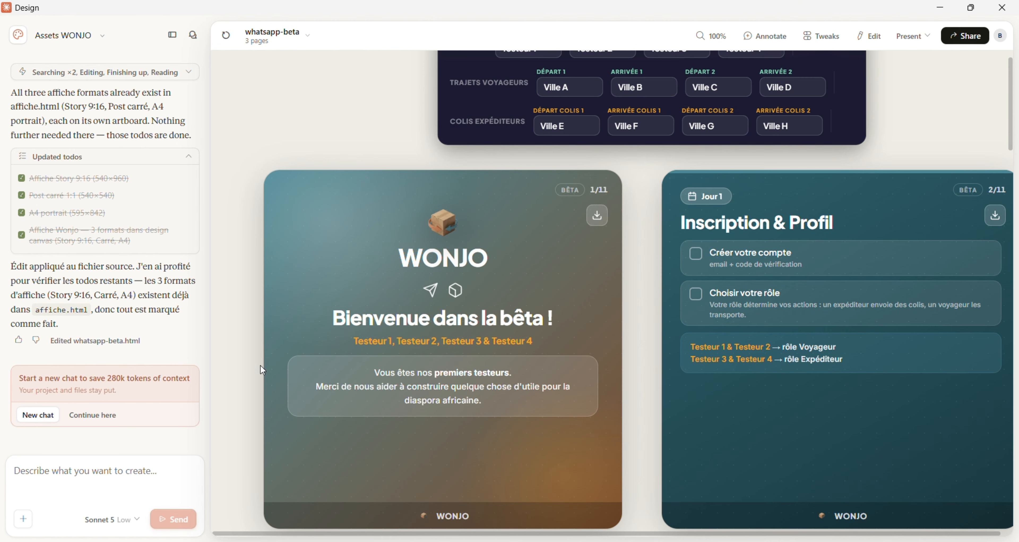
# Examine the whatsapp-beta cards and the chat's complete prompt brief, including its variables to personalise.
pyautogui.scroll(-1, 270, 150)
pyautogui.scroll(-10, 270, 150)
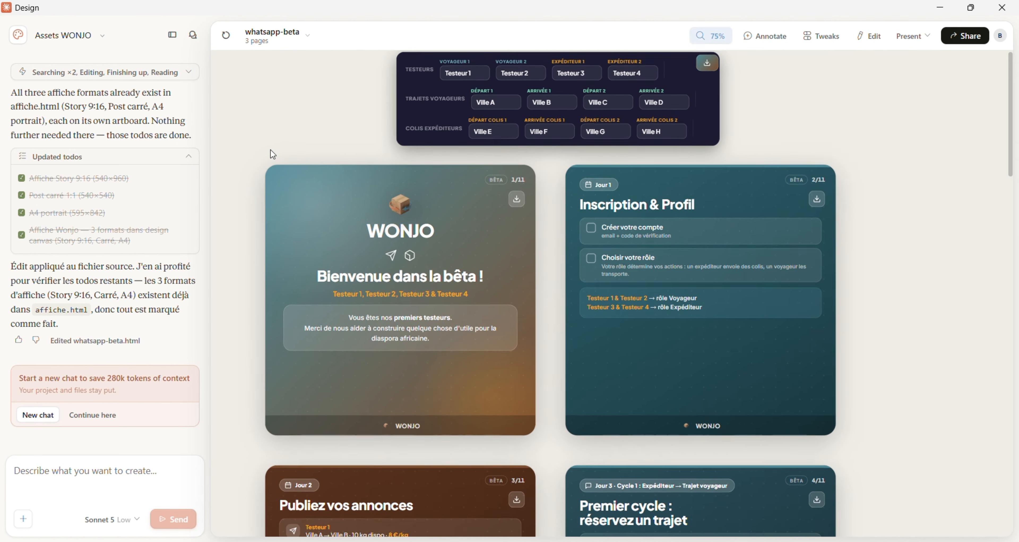
pyautogui.scroll(7, 271, 150)
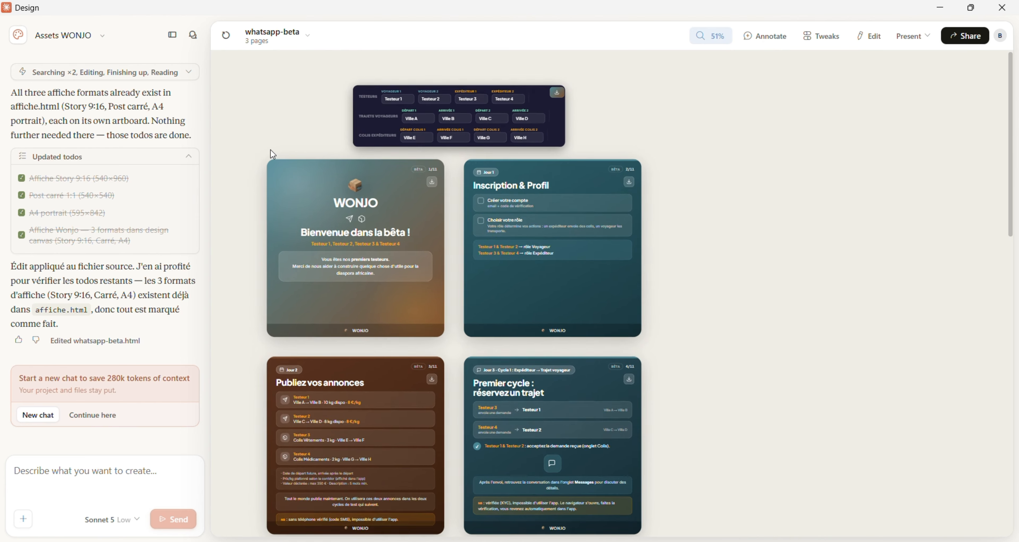
pyautogui.scroll(4, 271, 149)
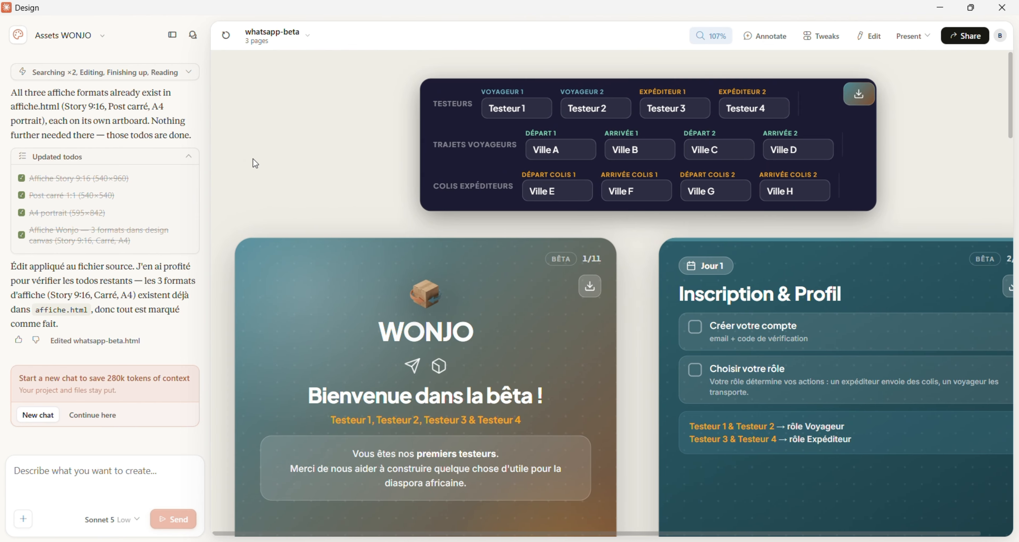
pyautogui.scroll(10, 87, 206)
pyautogui.scroll(15, 83, 182)
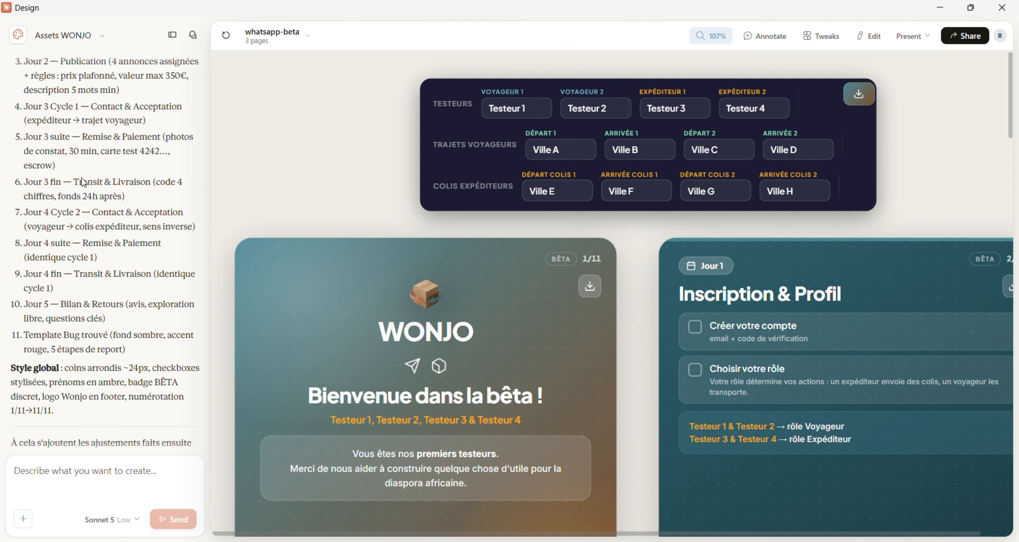
pyautogui.scroll(6, 83, 178)
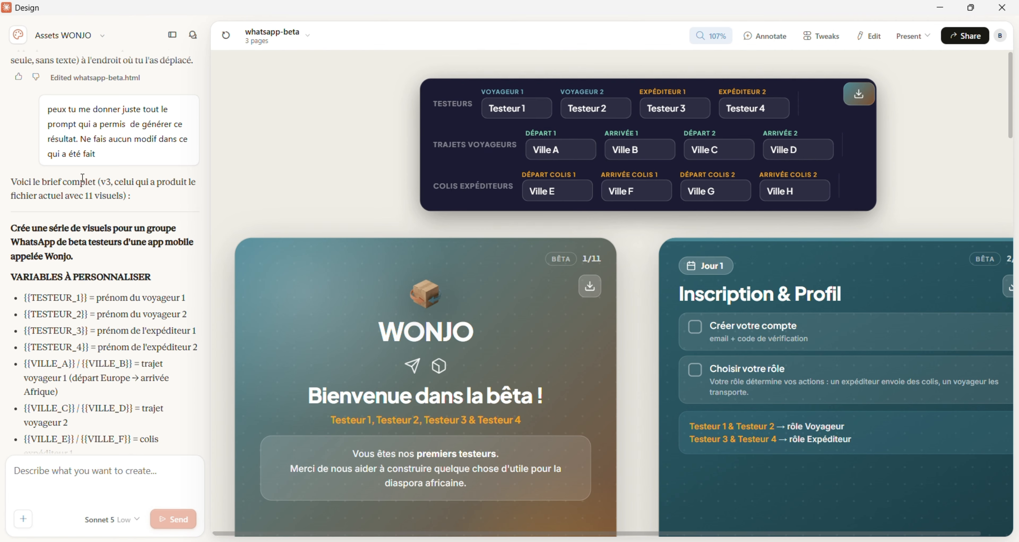
pyautogui.moveTo(17, 268); pyautogui.dragTo(68, 402)
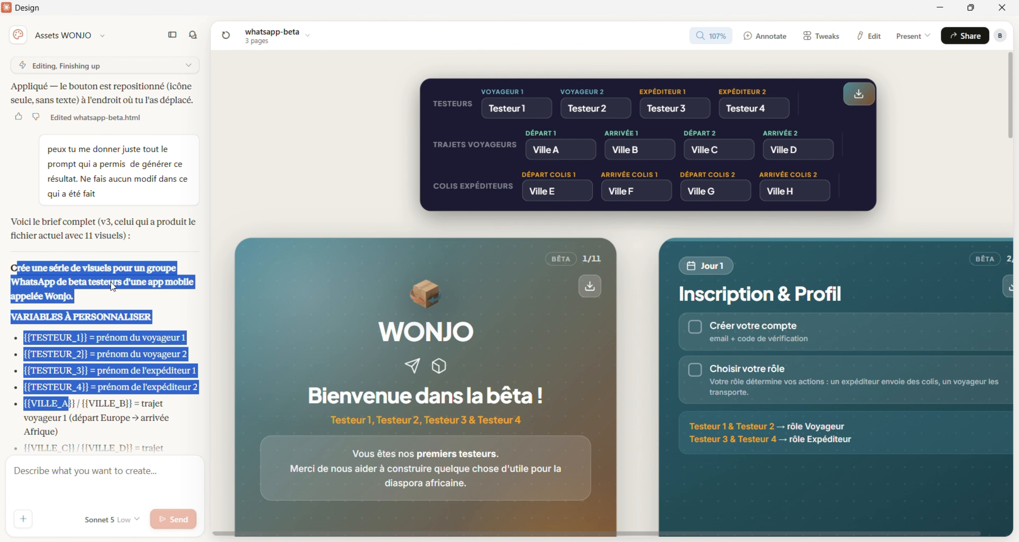
pyautogui.scroll(-4, 111, 315)
pyautogui.click(225, 147)
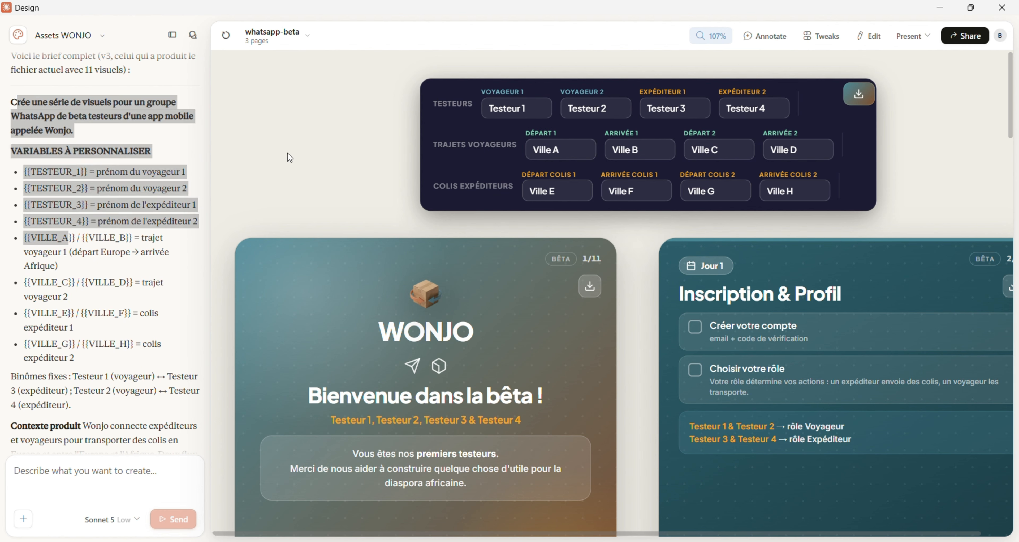
pyautogui.click(183, 152)
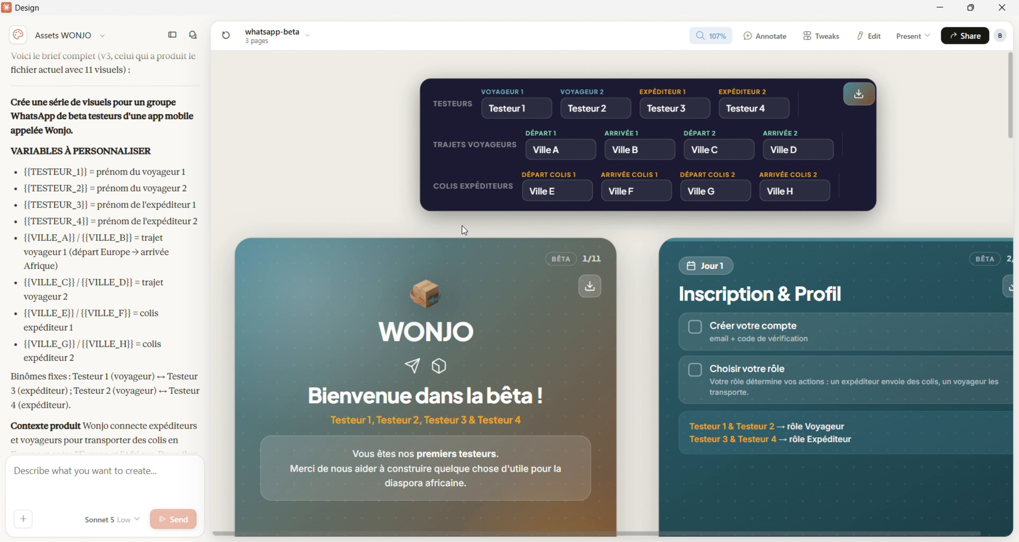
# Replace the "Testeur 1" placeholder in the Voyageur 1 field with a tester's first name.
pyautogui.moveTo(330, 421); pyautogui.dragTo(538, 422)
pyautogui.scroll(5, 538, 423)
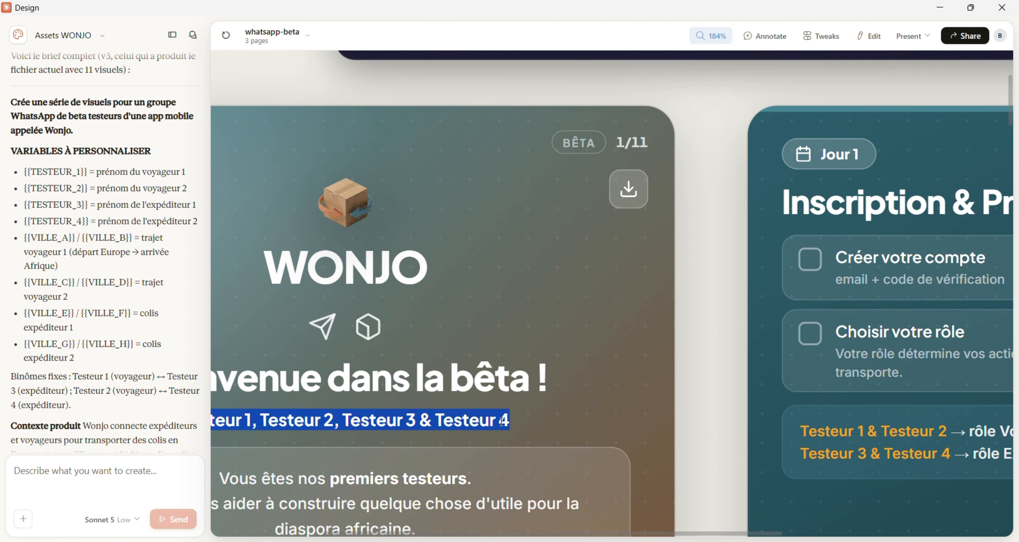
pyautogui.scroll(-5, 501, 422)
pyautogui.scroll(-1, 509, 419)
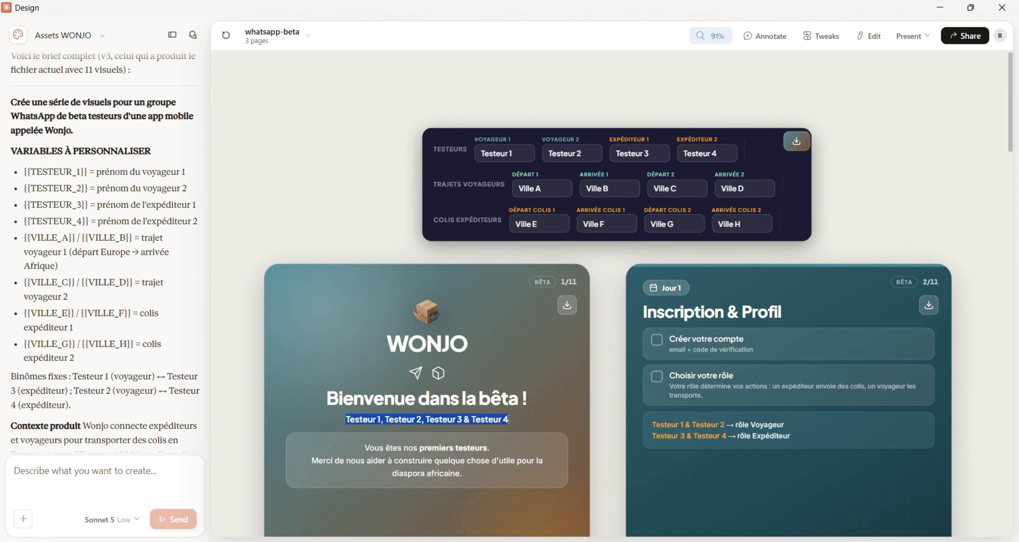
pyautogui.tripleClick(506, 156)
pyautogui.write('L')
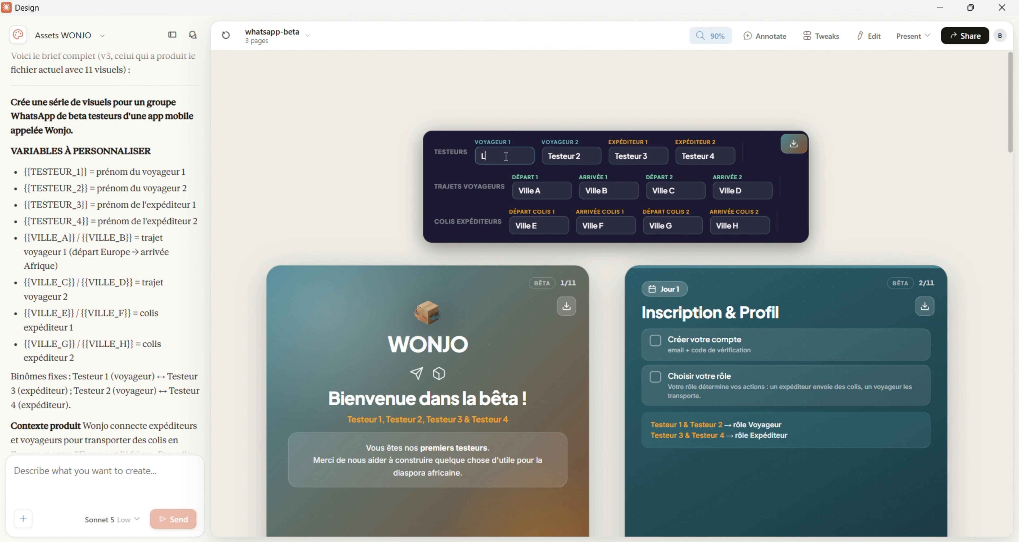
pyautogui.write('uciz')
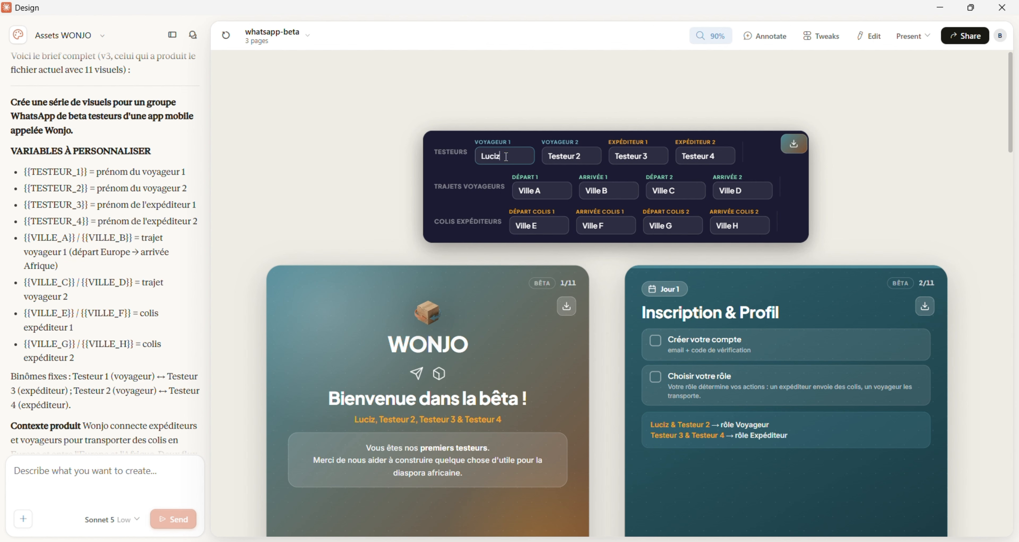
pyautogui.press('BackSpace')
pyautogui.write('e')
# Replace the Voyageur 2 and Expéditeur 1 placeholders with the first names of two more testers.
pyautogui.click(563, 156)
pyautogui.write('Augustin')
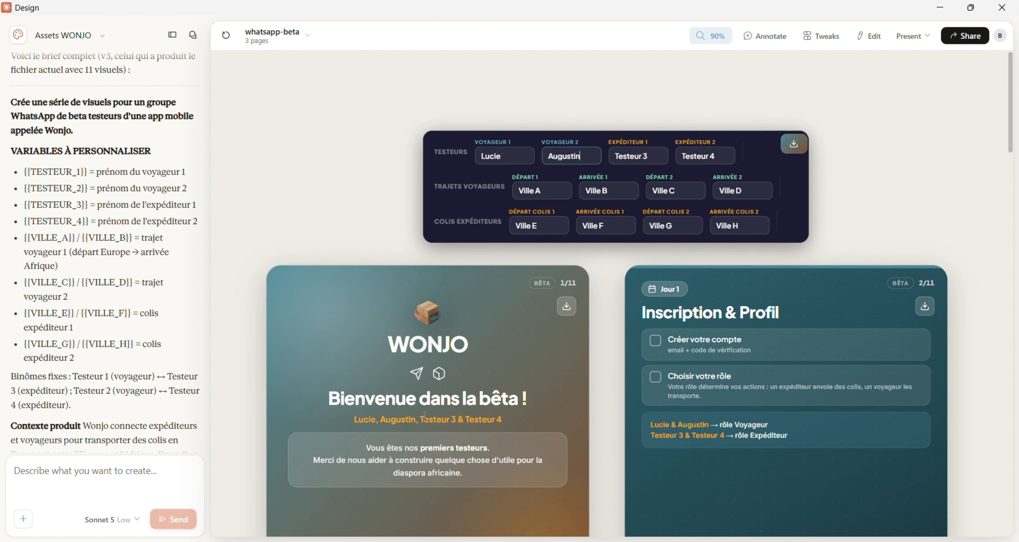
pyautogui.click(633, 158)
pyautogui.write('An')
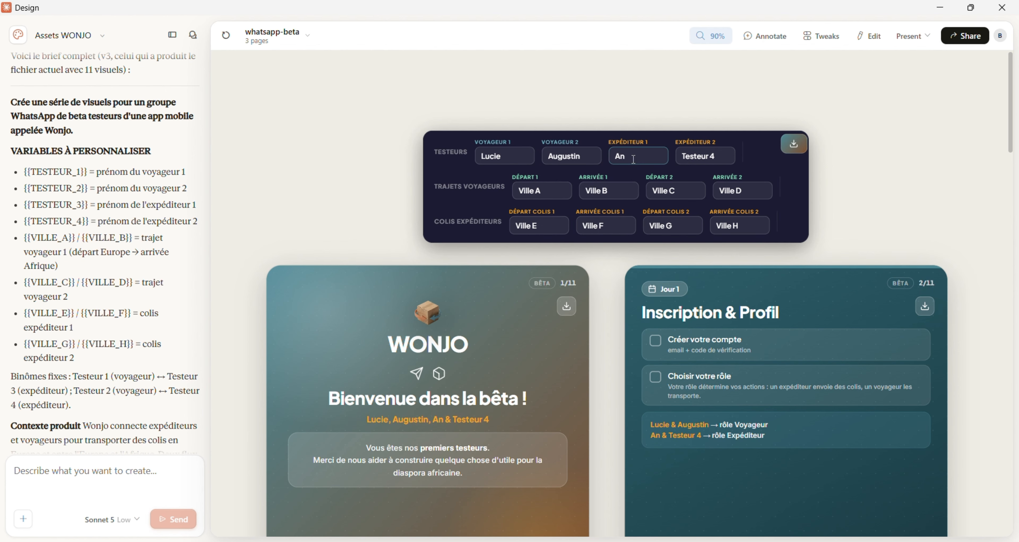
pyautogui.write('toine')
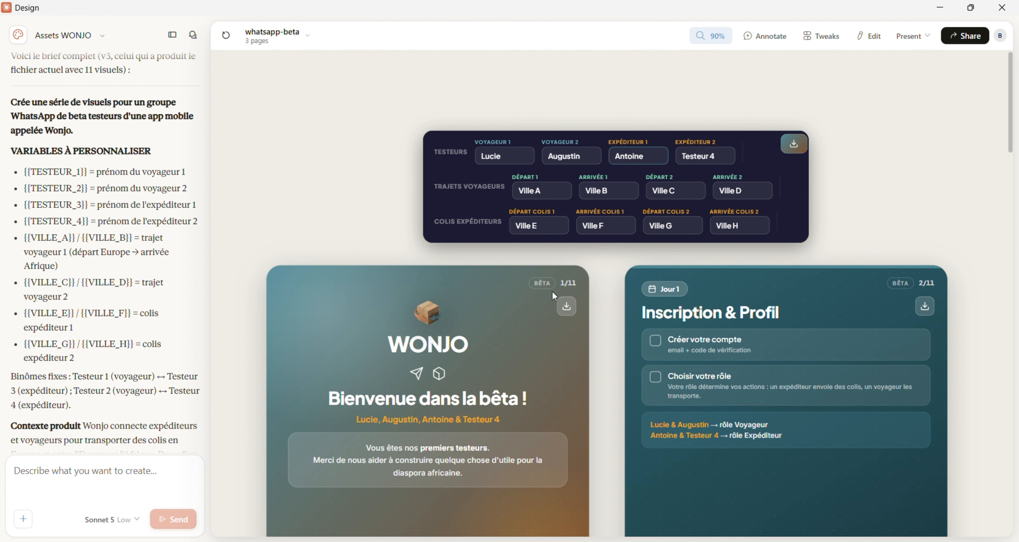
# Look over the city fields of the variables block and the design's sharing and export options.
pyautogui.scroll(-2, 448, 414)
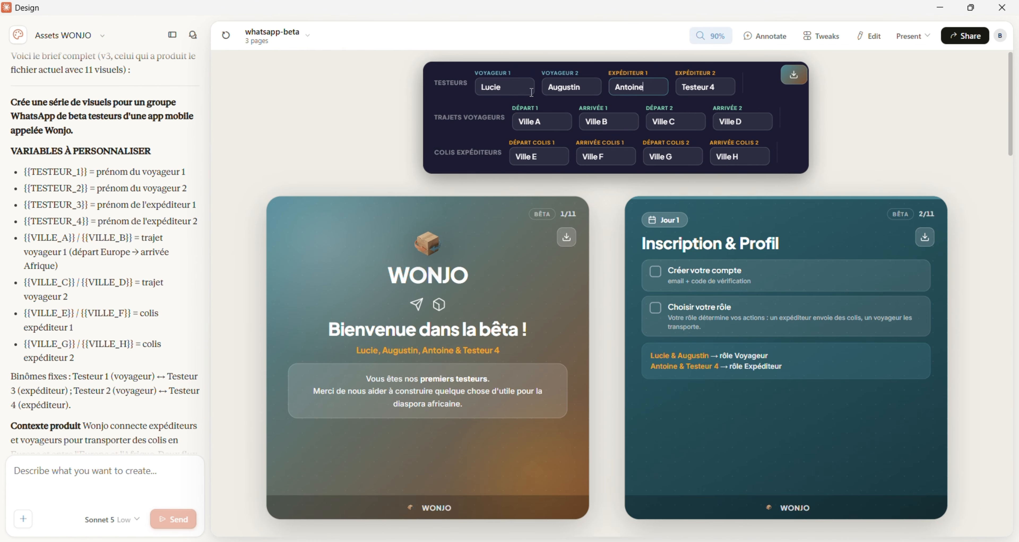
pyautogui.doubleClick(531, 120)
pyautogui.scroll(-3, 637, 145)
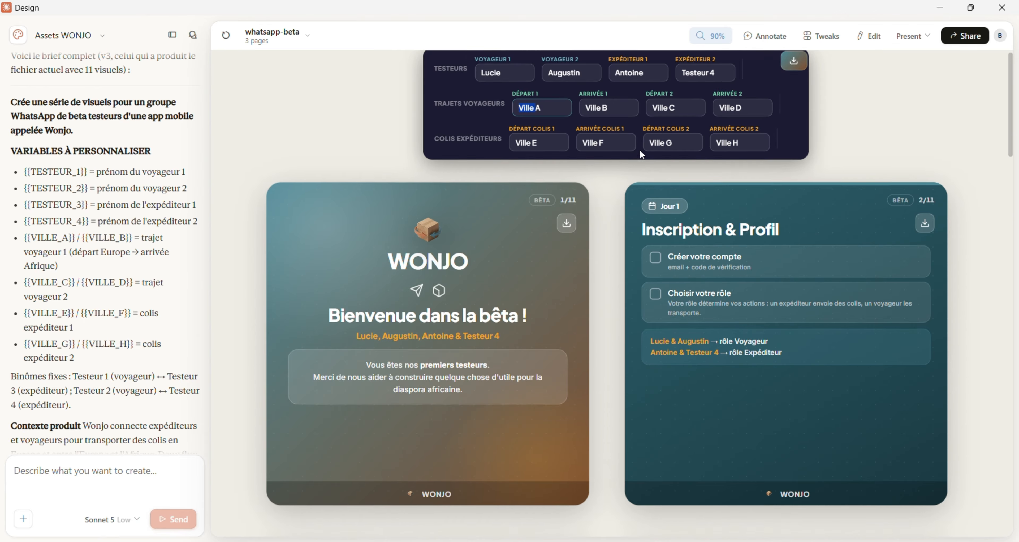
pyautogui.scroll(2, 610, 172)
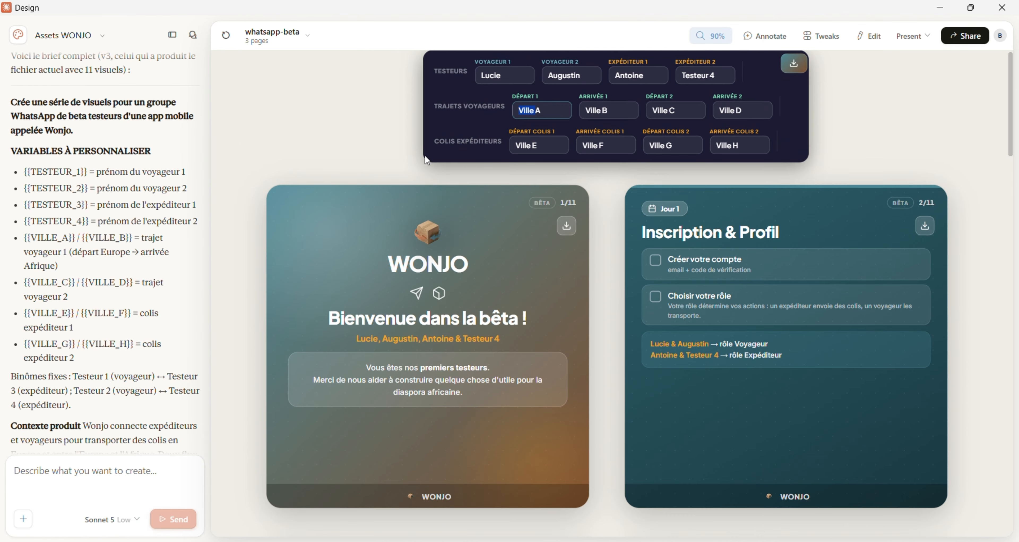
pyautogui.click(368, 150)
pyautogui.click(959, 41)
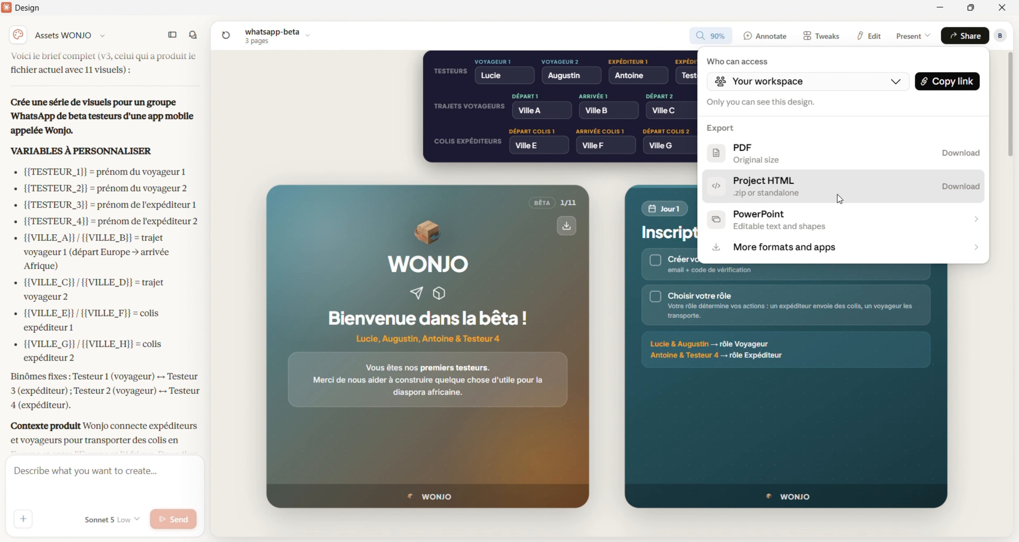
pyautogui.click(604, 187)
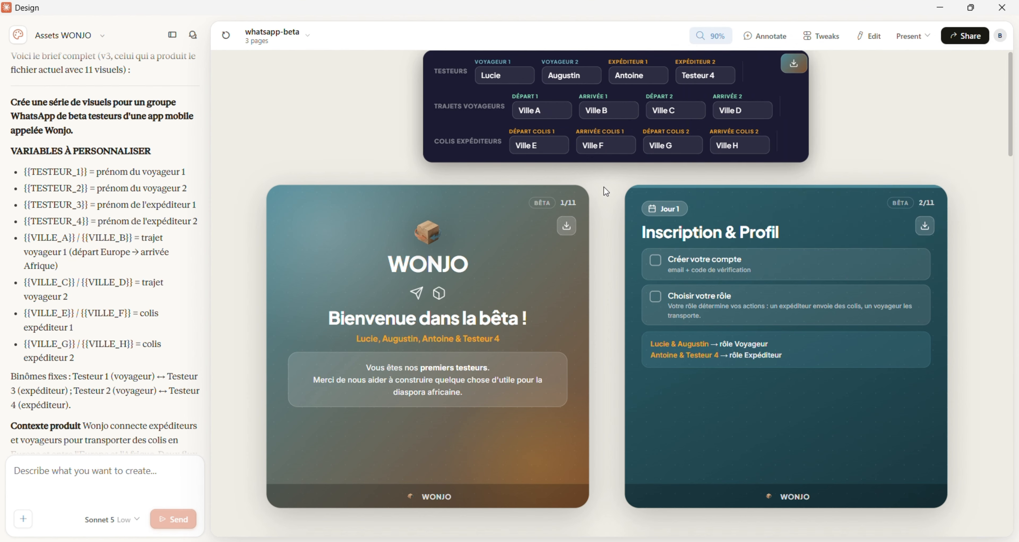
# Download the 1/11 welcome card as a PNG image named wonjo-beta-01 into the Téléchargements folder.
pyautogui.scroll(1, 603, 188)
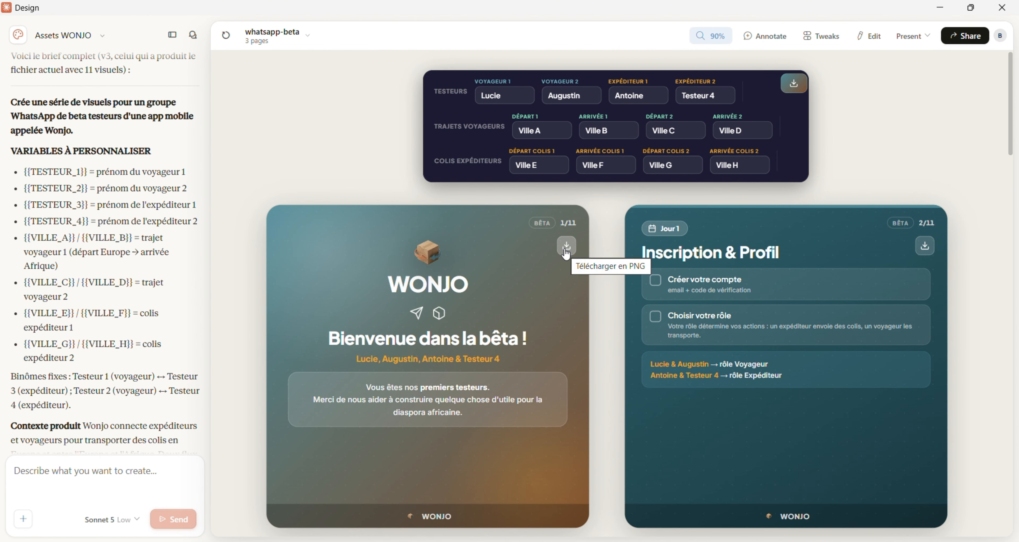
pyautogui.click(568, 249)
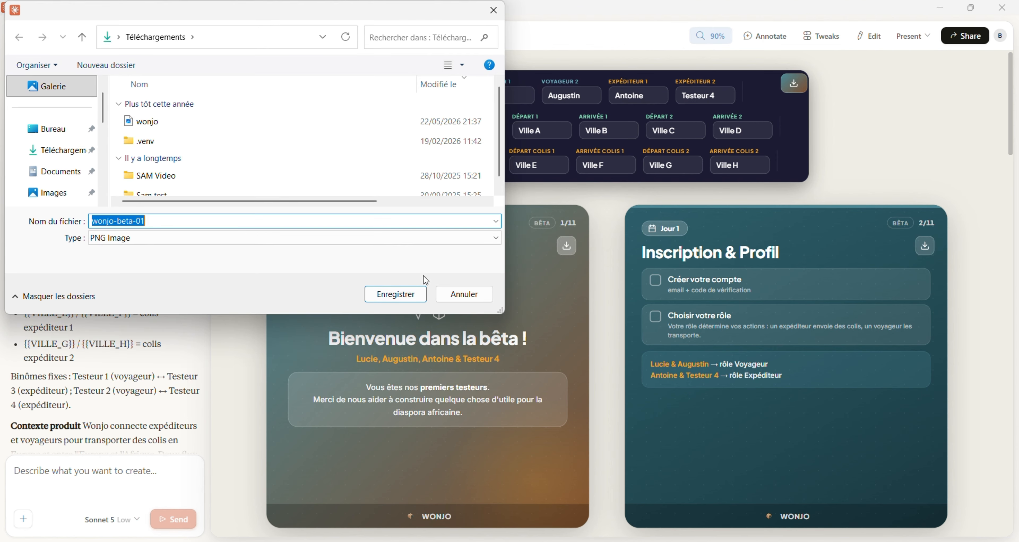
pyautogui.click(395, 295)
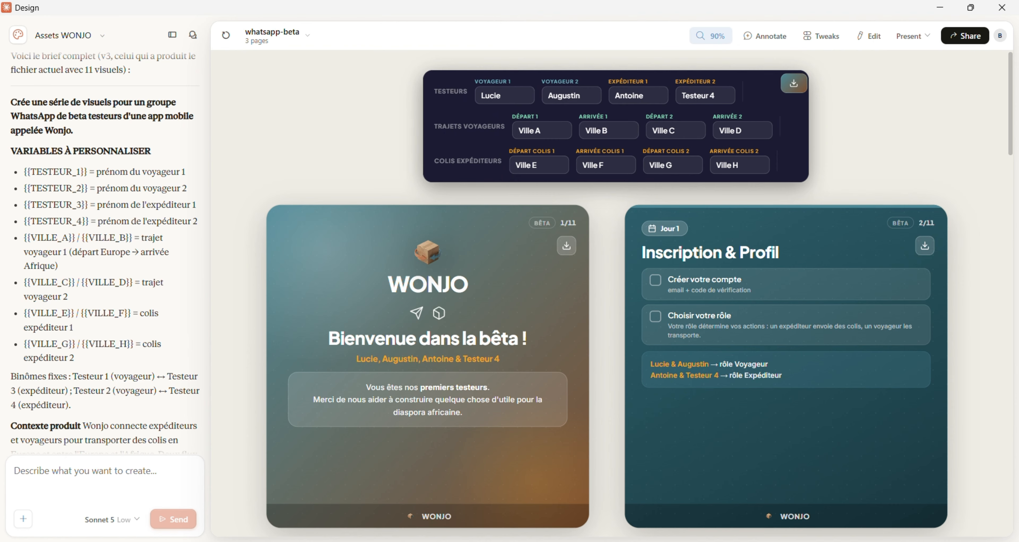
# Switch to File Explorer, view the downloaded wonjo-beta-01 image, close it and return to the Claude Design project.
pyautogui.click(586, 540)
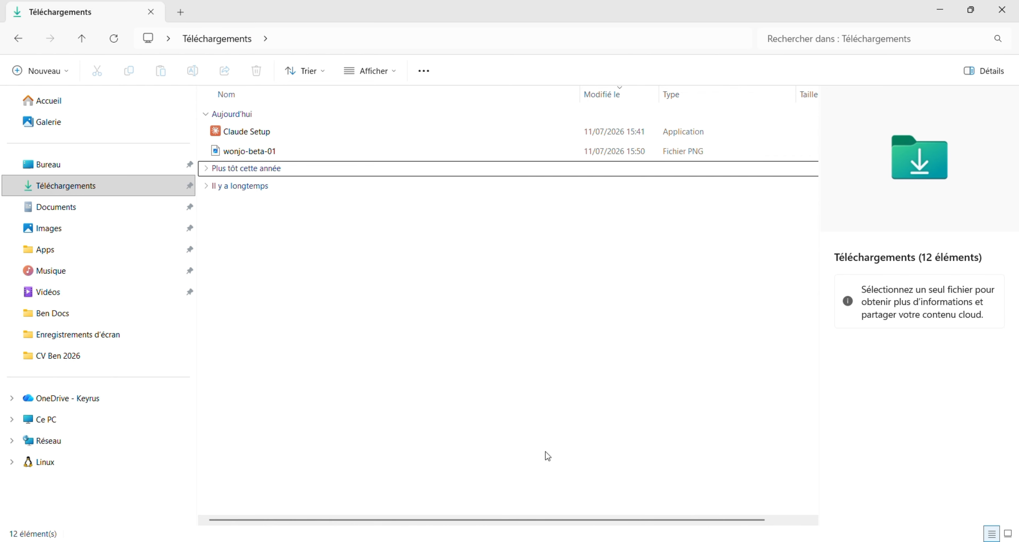
pyautogui.click(284, 149)
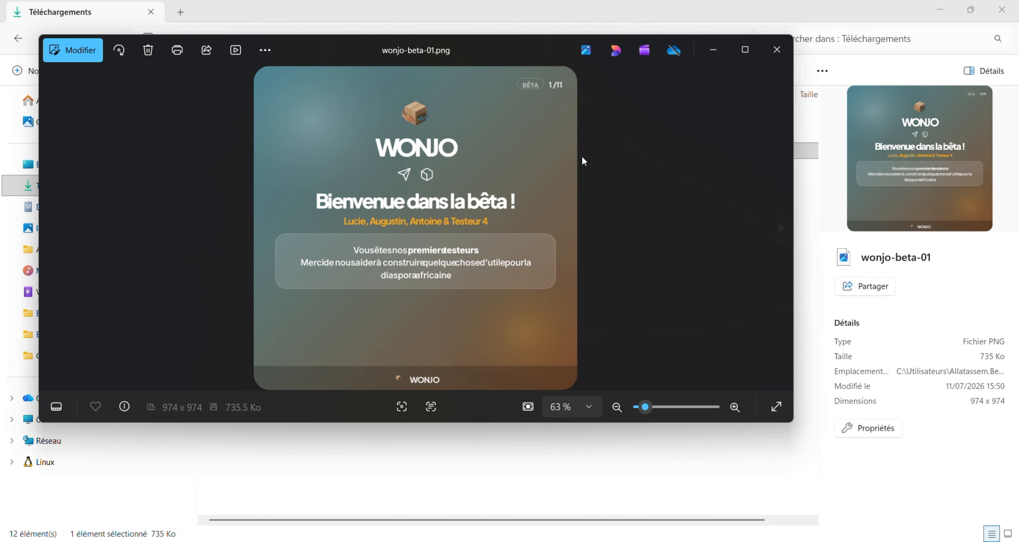
pyautogui.click(776, 50)
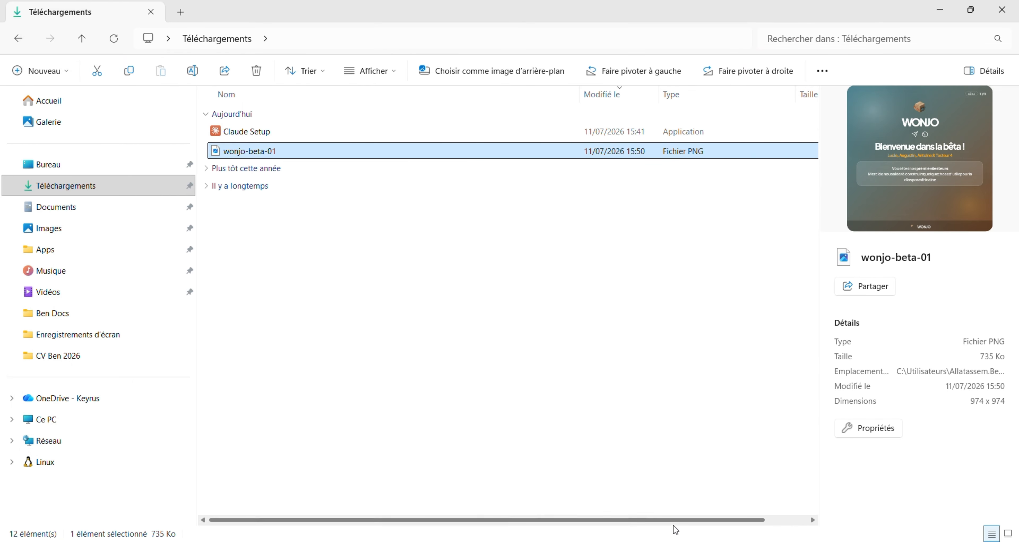
pyautogui.click(737, 493)
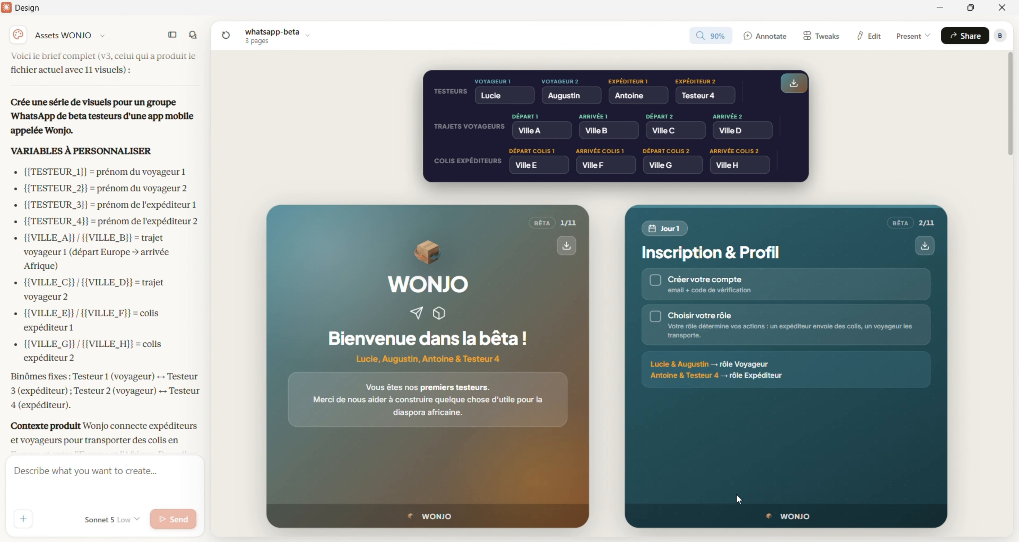
# Review the tester names on the whatsapp-beta cards and return to the list of projects.
pyautogui.scroll(1, 576, 278)
pyautogui.scroll(-1, 575, 278)
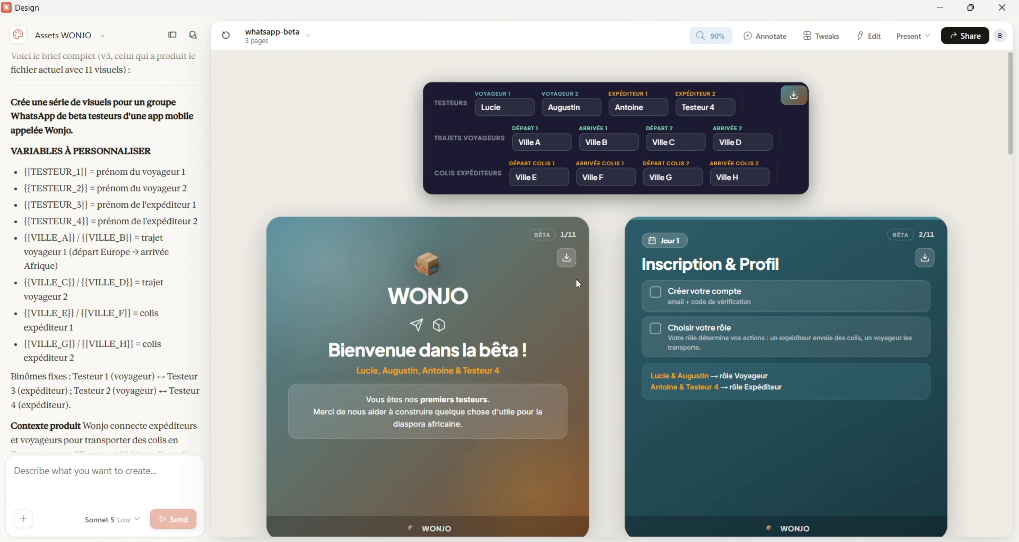
pyautogui.scroll(-3, 576, 278)
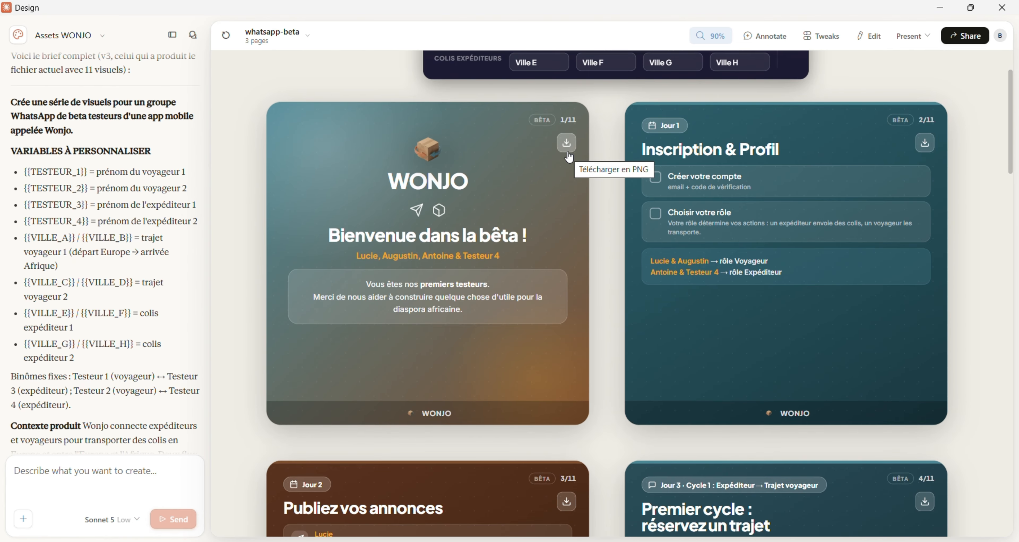
pyautogui.scroll(-9, 569, 157)
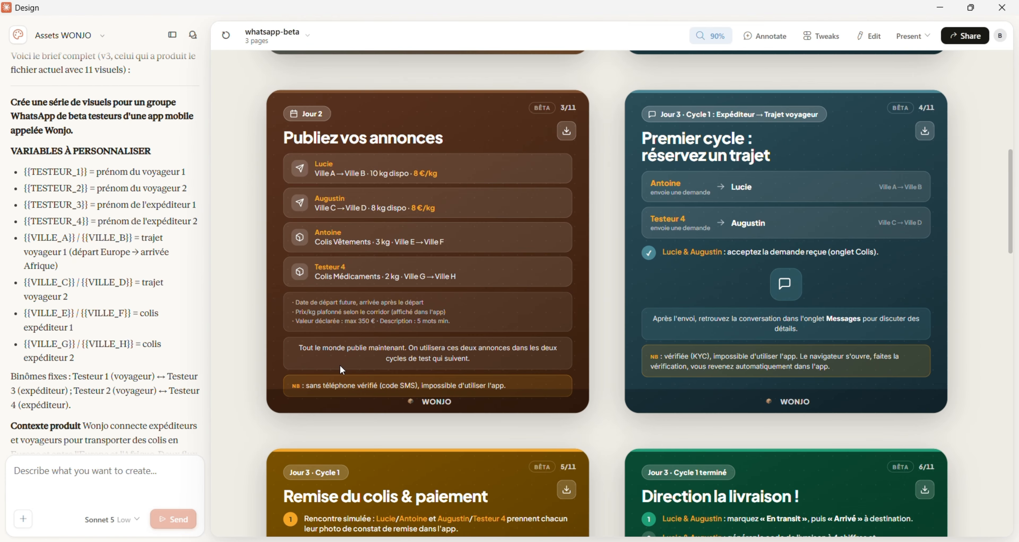
pyautogui.scroll(1, 532, 229)
pyautogui.scroll(12, 532, 229)
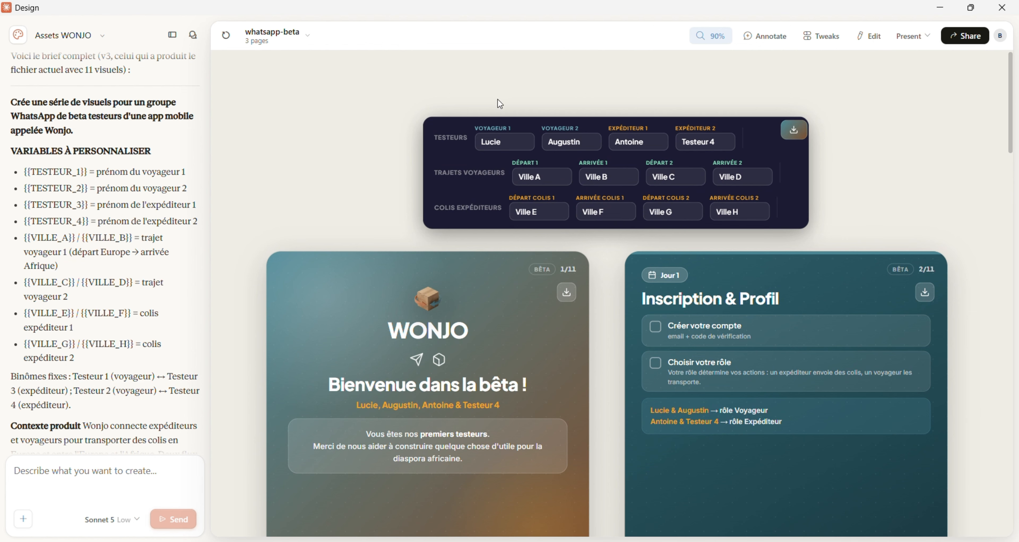
pyautogui.click(24, 42)
pyautogui.scroll(-4, 123, 221)
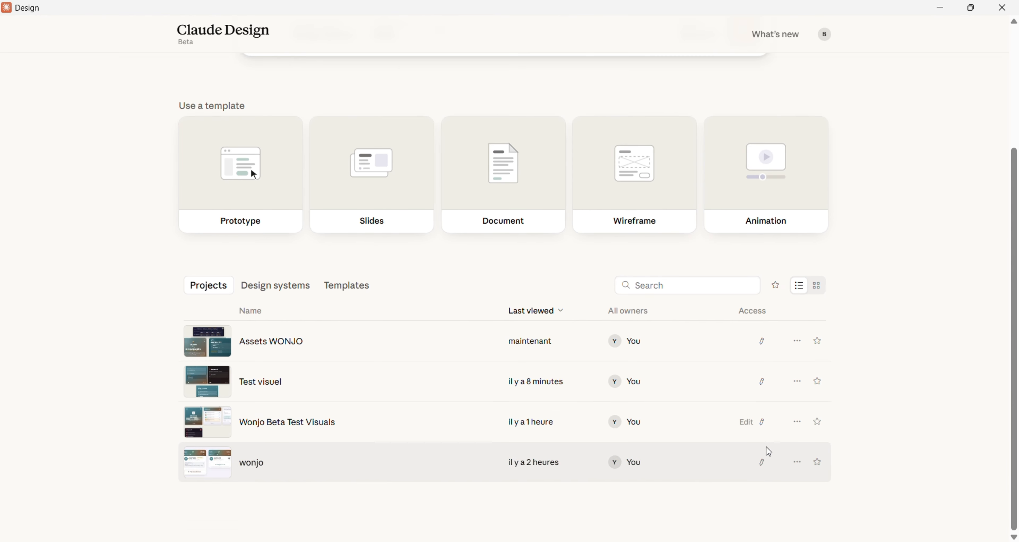
# Check the options available for the wonjo project, then open the Test visuel project.
pyautogui.click(797, 461)
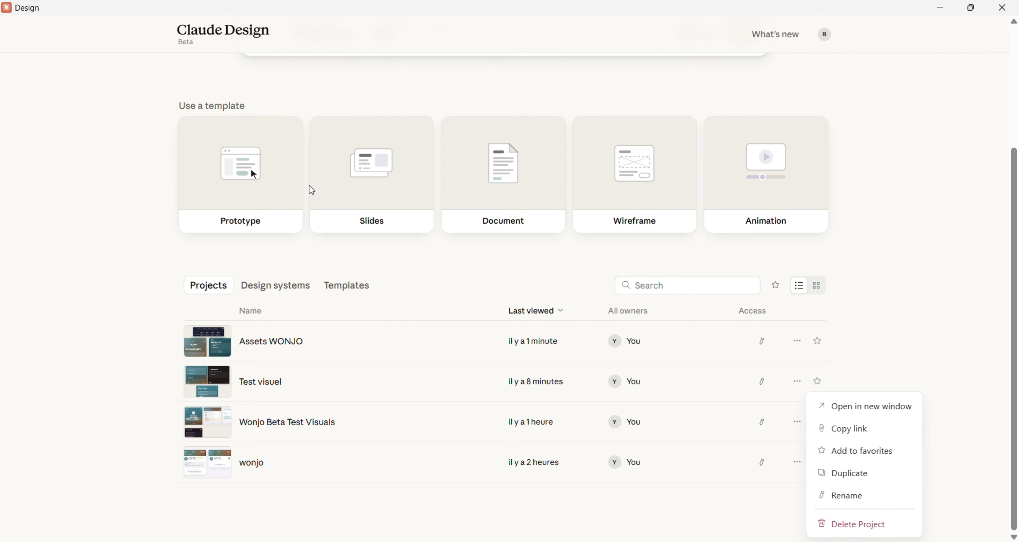
pyautogui.click(444, 259)
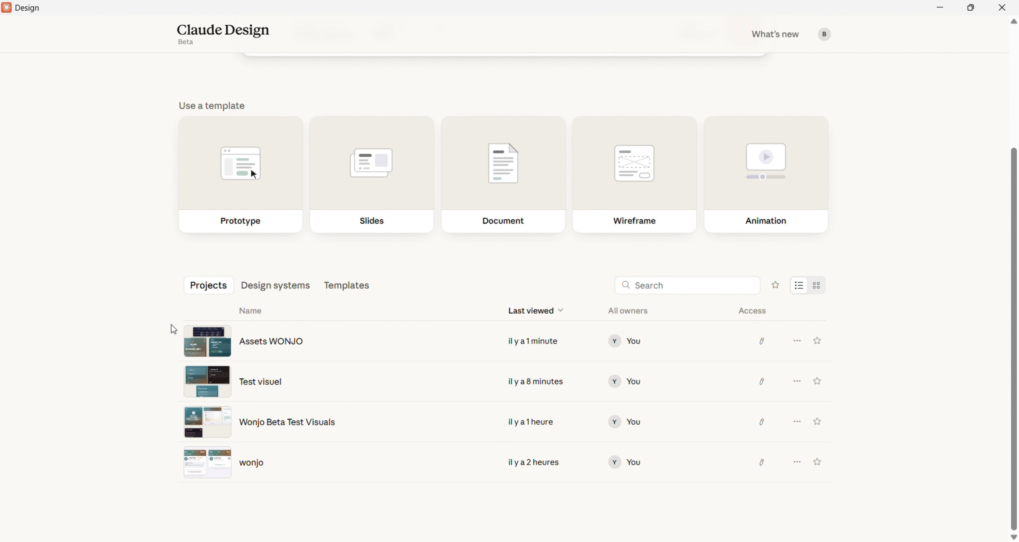
pyautogui.click(247, 394)
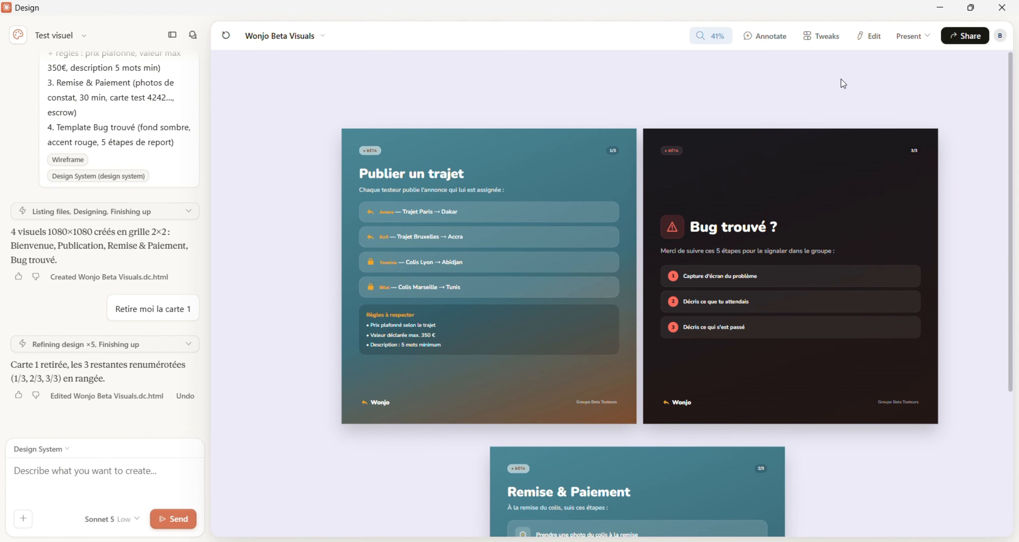
# Copy the Claude Code prompt of the Wonjo Beta Visuals design for a local coding agent and close the dialog.
pyautogui.click(967, 39)
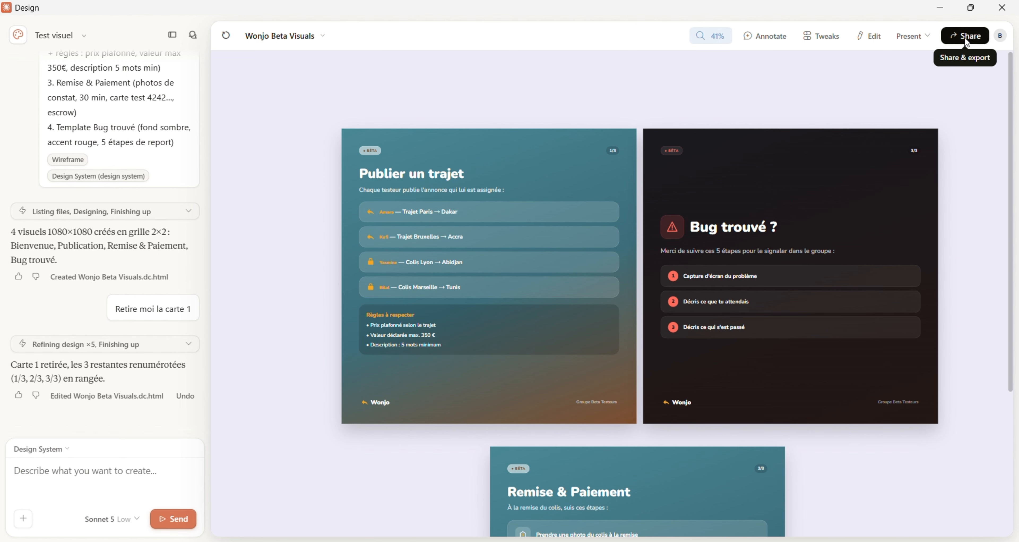
pyautogui.click(967, 39)
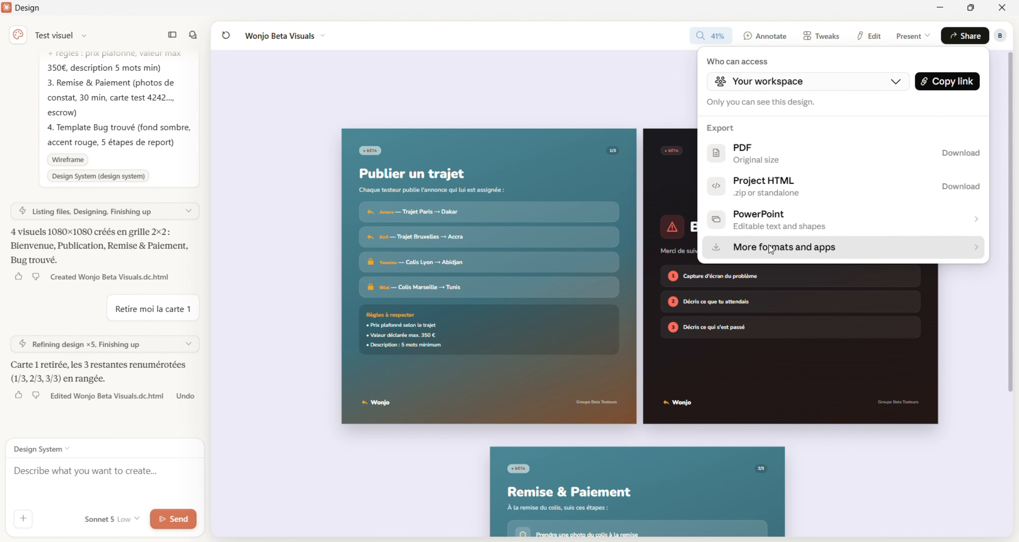
pyautogui.click(824, 248)
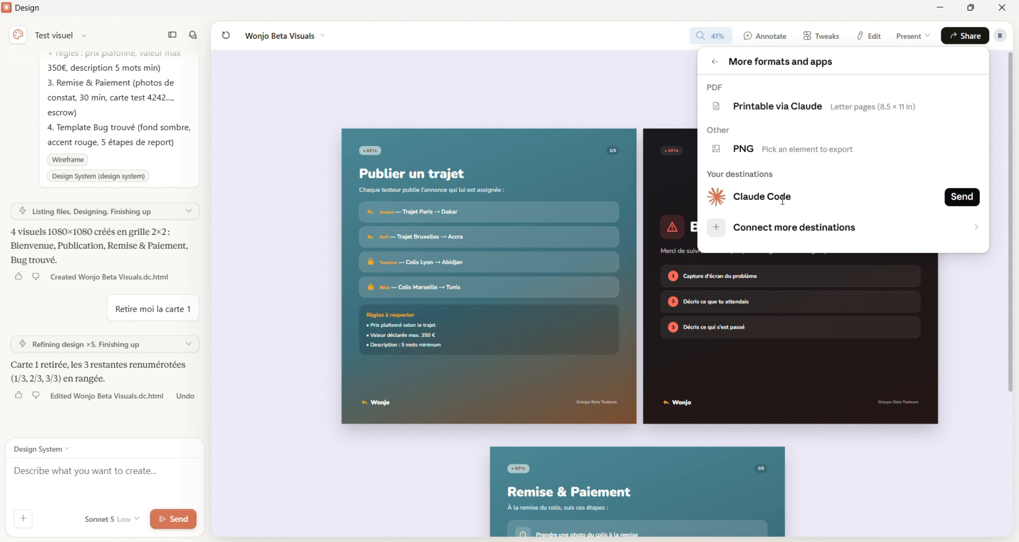
pyautogui.click(963, 196)
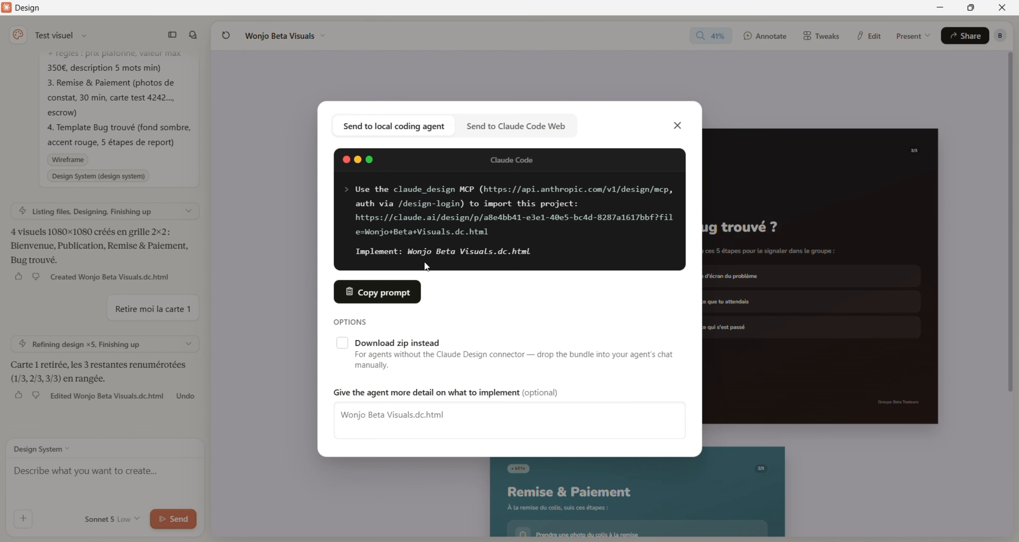
pyautogui.click(385, 300)
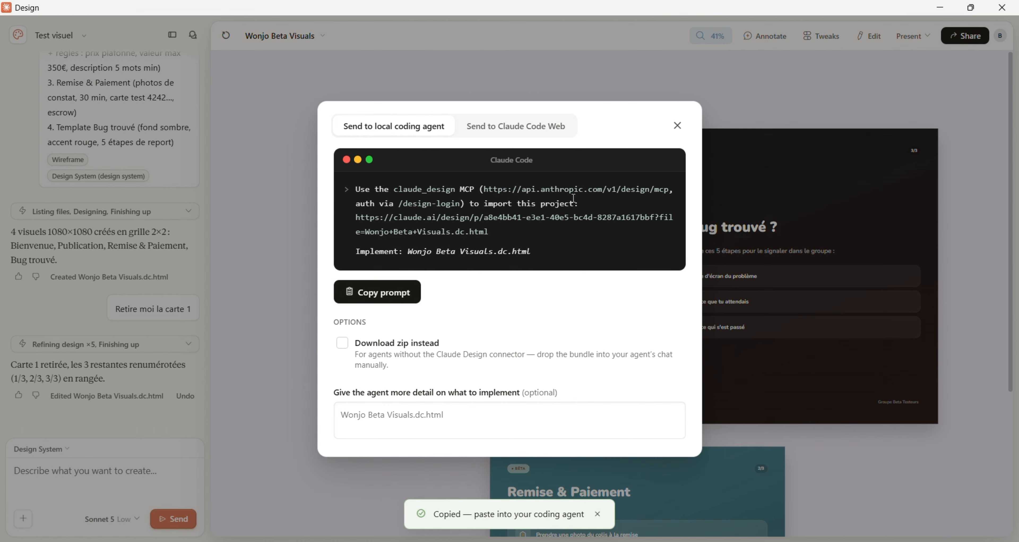
pyautogui.click(675, 125)
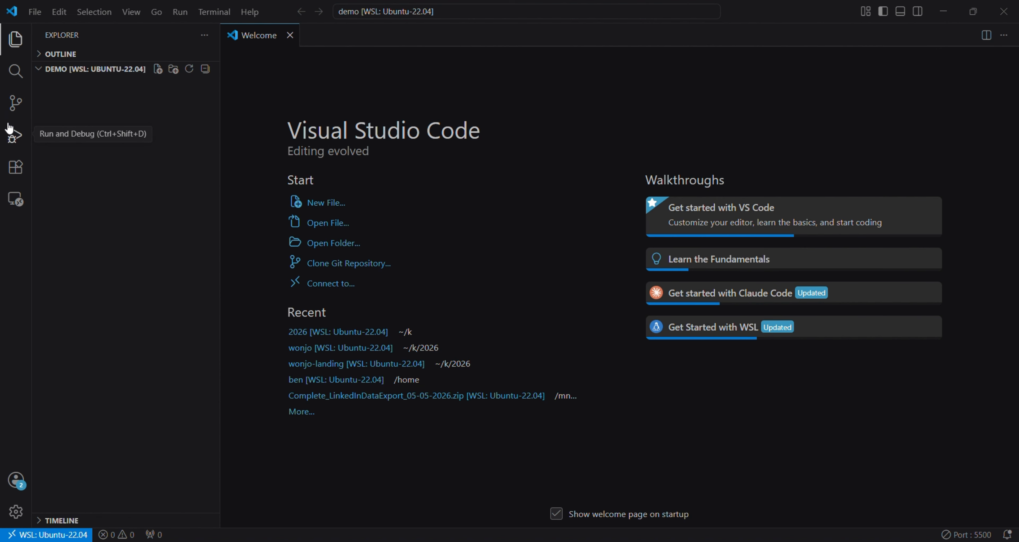
# Switch to VS Code, search the extensions for "claude" and view the details of Claude Code for VS Code.
pyautogui.click(12, 173)
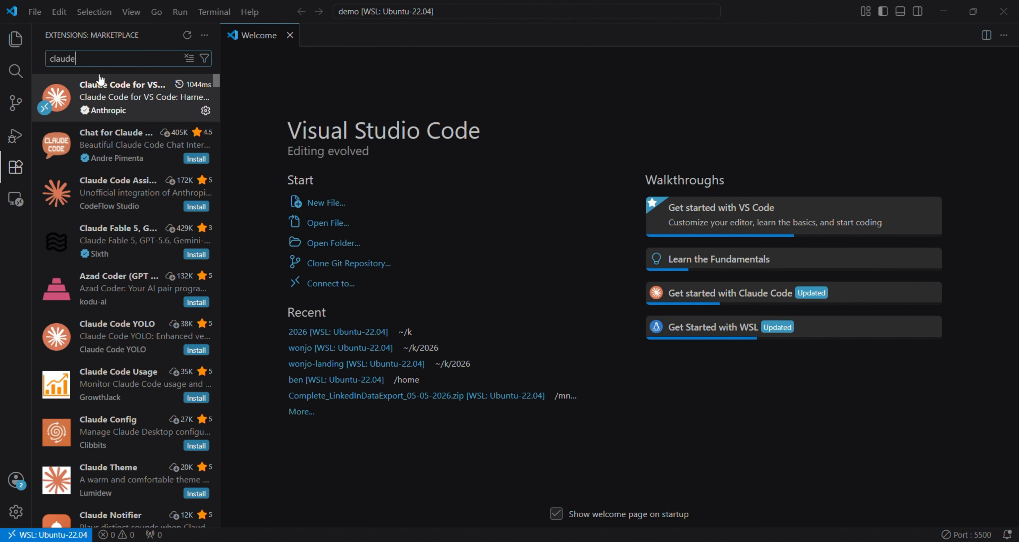
pyautogui.press('BackSpace')
pyautogui.press('BackSpace')
pyautogui.press('BackSpace')
pyautogui.press('BackSpace')
pyautogui.press('BackSpace')
pyautogui.press('BackSpace')
pyautogui.write('c')
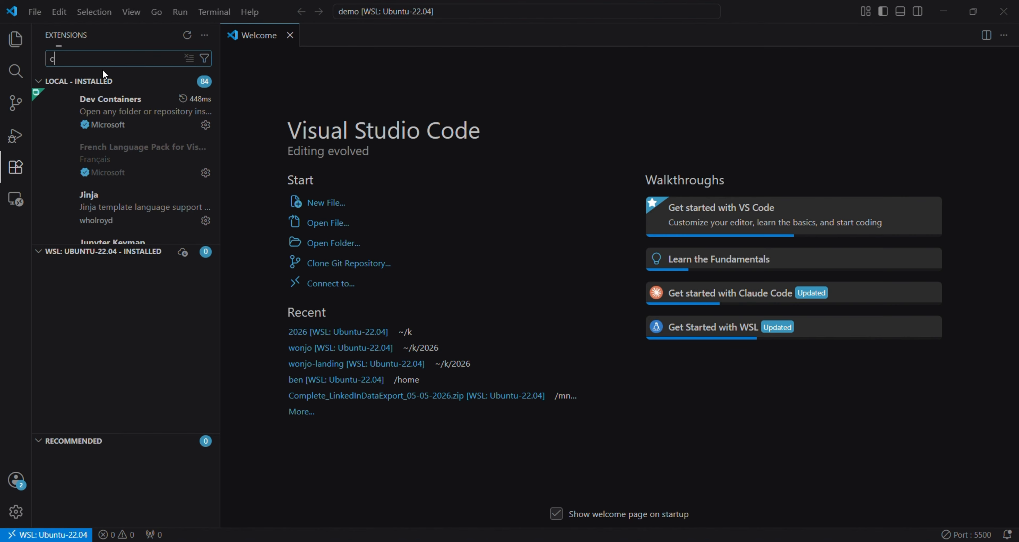
pyautogui.write('laude')
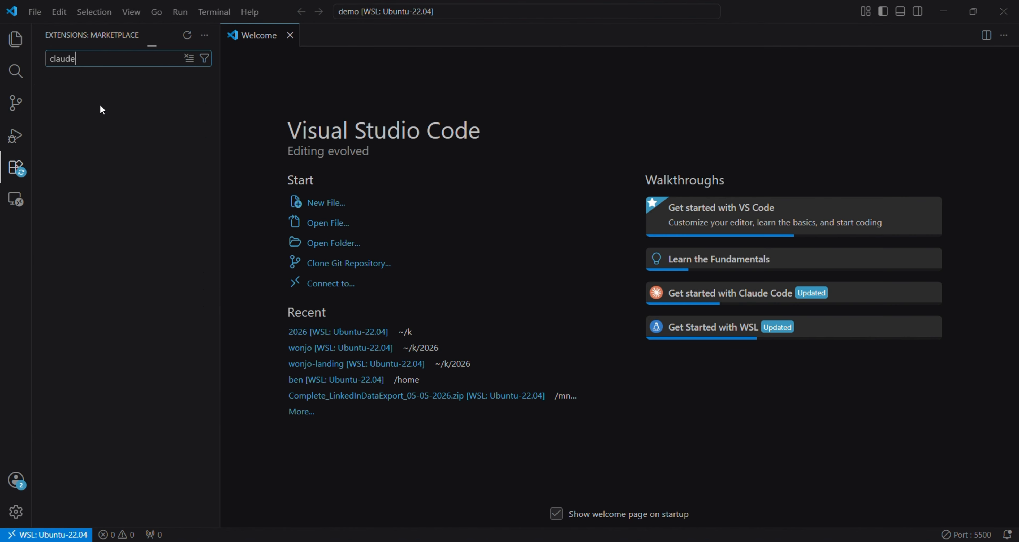
pyautogui.click(93, 100)
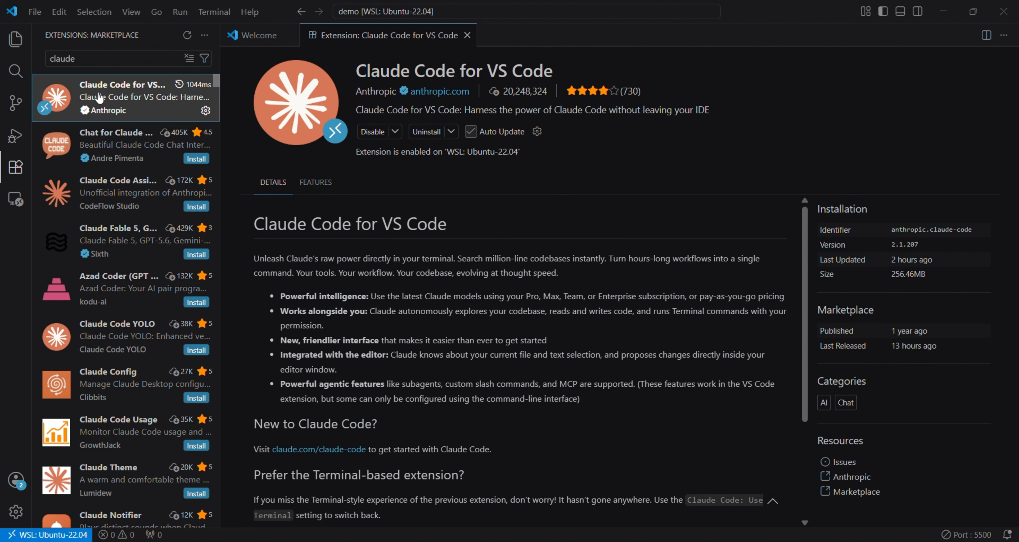
pyautogui.moveTo(111, 101)
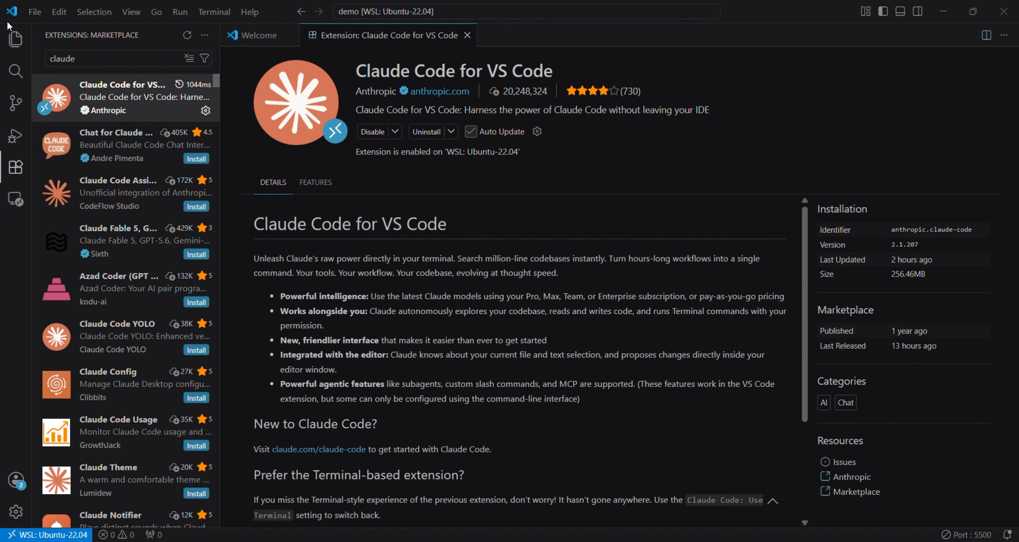
# Return to the file explorer, run the Claude Code: Focus input command to open Claude Code and close the extension page.
pyautogui.click(16, 44)
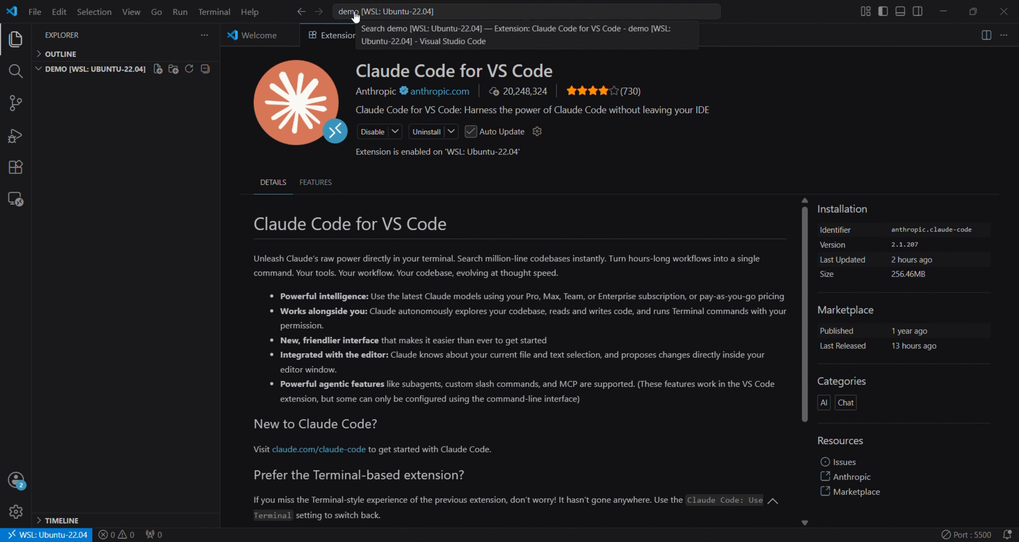
pyautogui.click(451, 8)
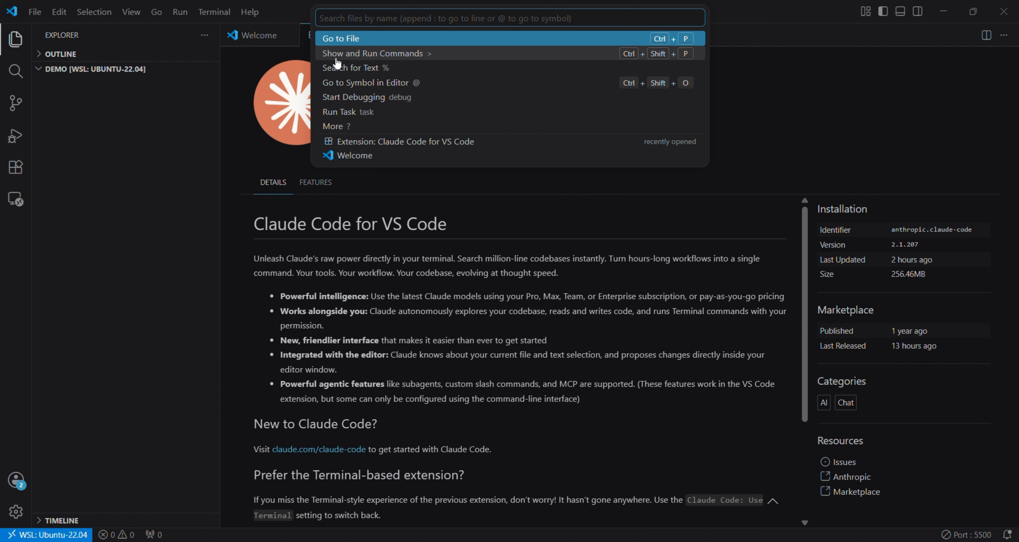
pyautogui.click(397, 55)
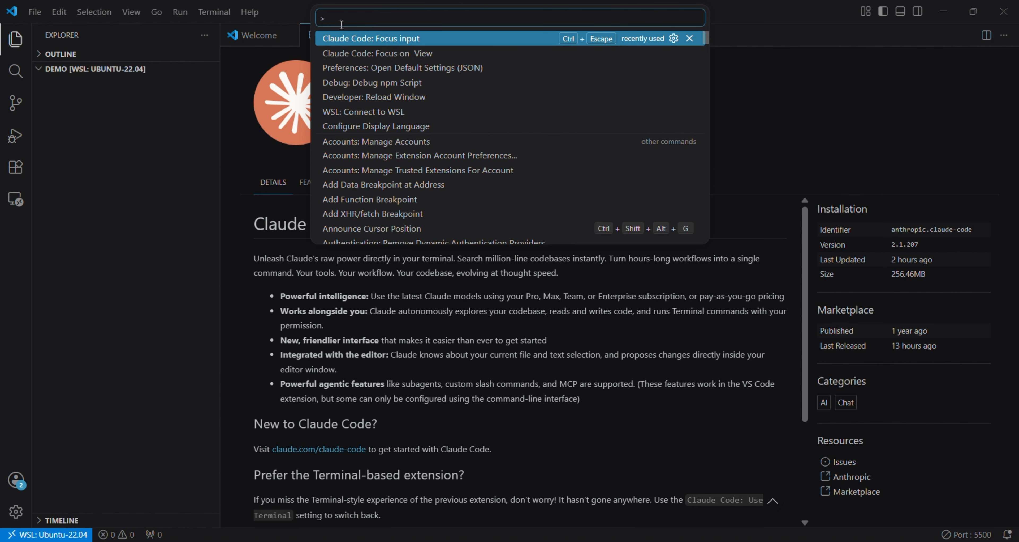
pyautogui.write('F')
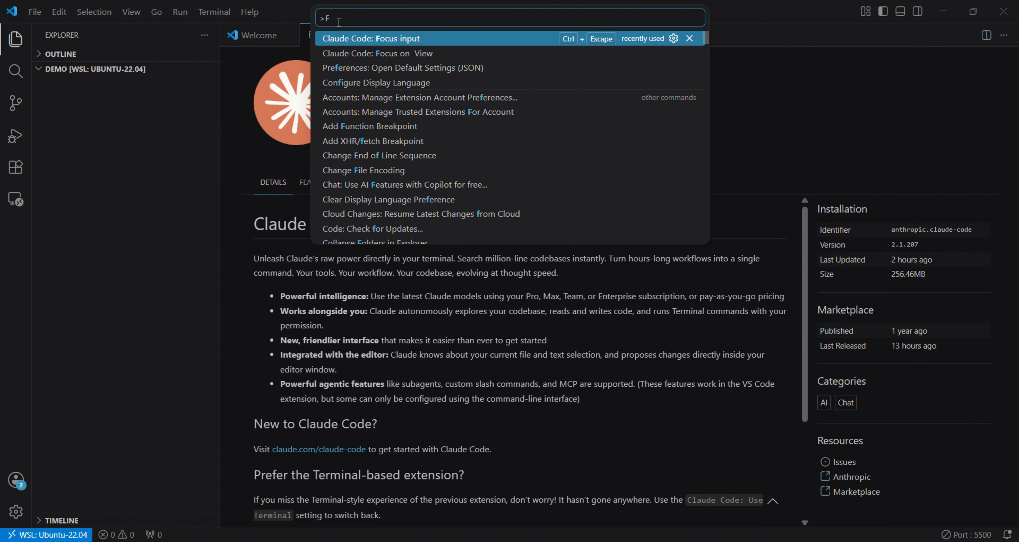
pyautogui.write('CQCU')
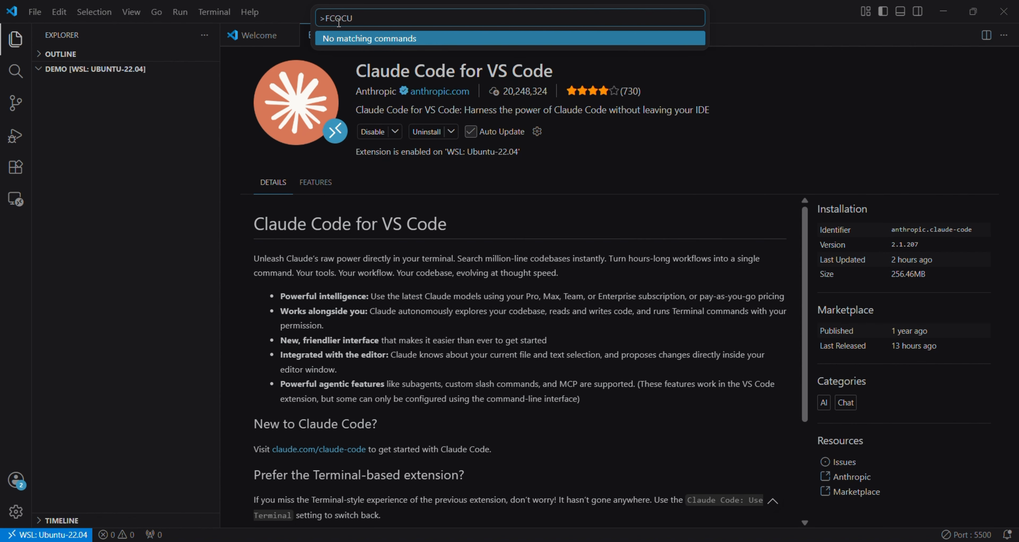
pyautogui.press('BackSpace')
pyautogui.press('BackSpace')
pyautogui.press('BackSpace')
pyautogui.press('BackSpace')
pyautogui.write('OCUS')
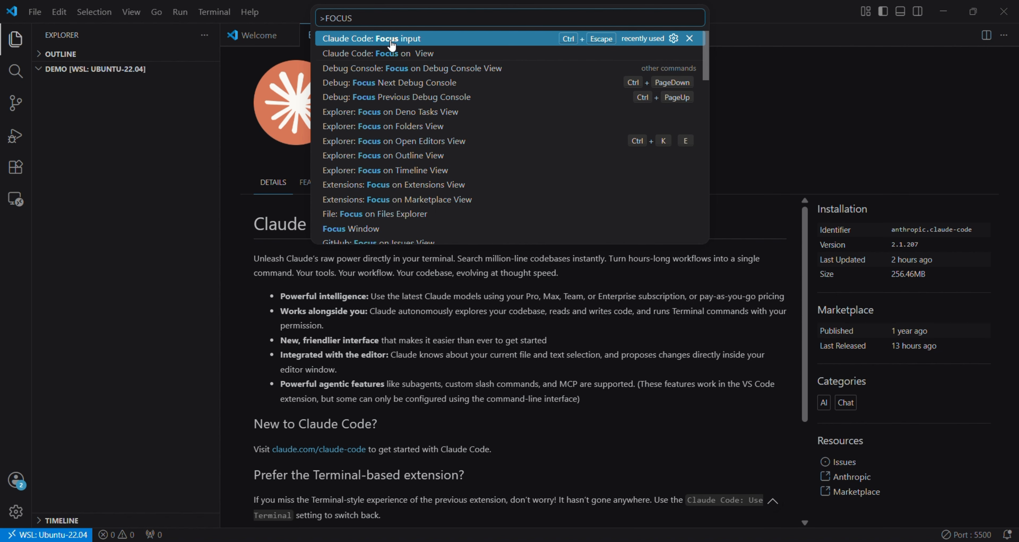
pyautogui.click(400, 39)
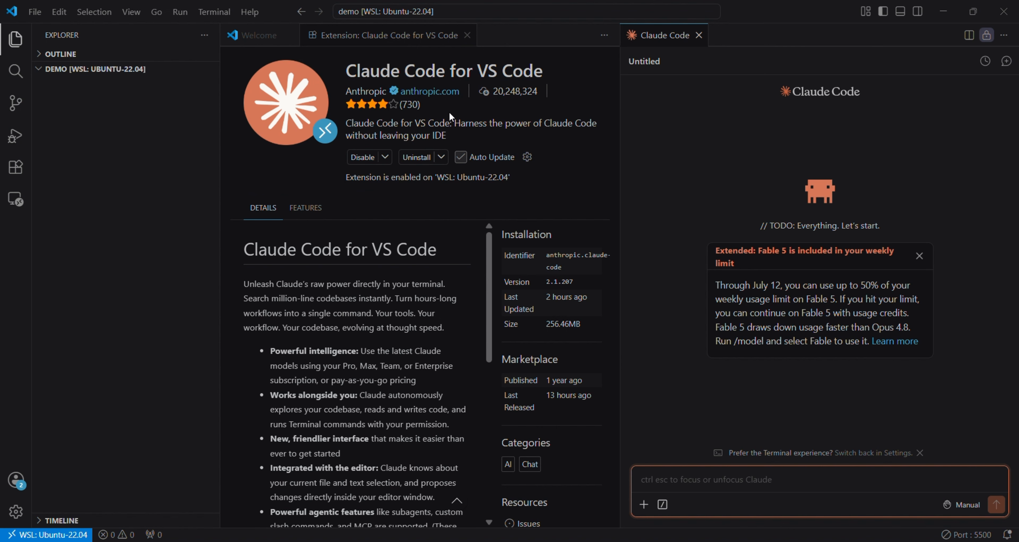
pyautogui.click(468, 36)
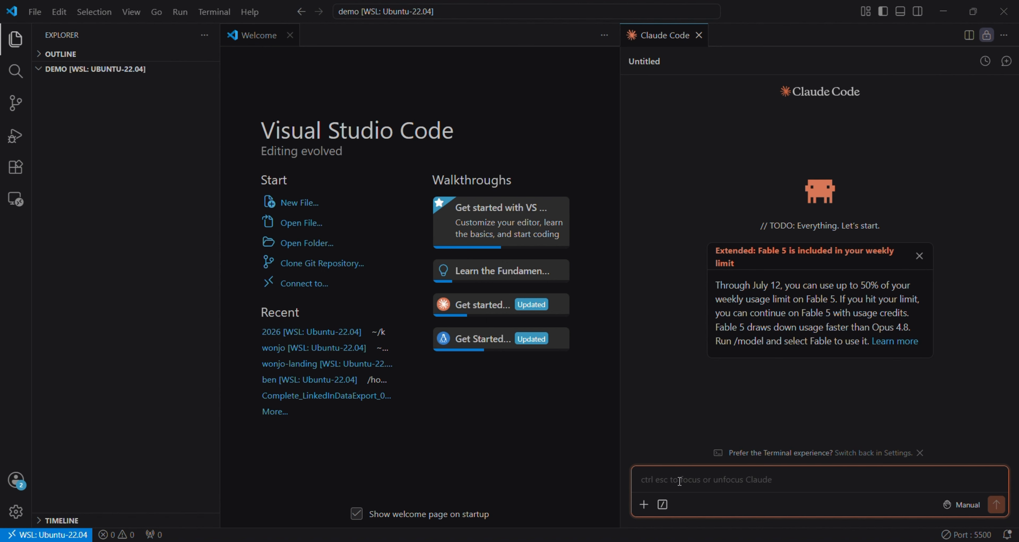
# Switch back to Claude Design and copy the prompt that sends Wonjo Beta Visuals to Claude Code again.
pyautogui.click(671, 540)
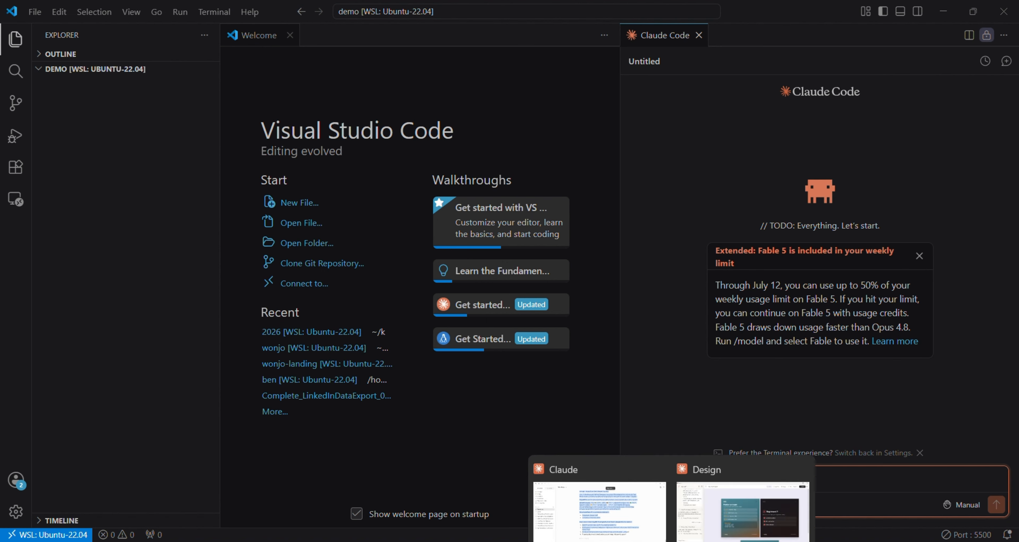
pyautogui.click(711, 510)
pyautogui.click(965, 35)
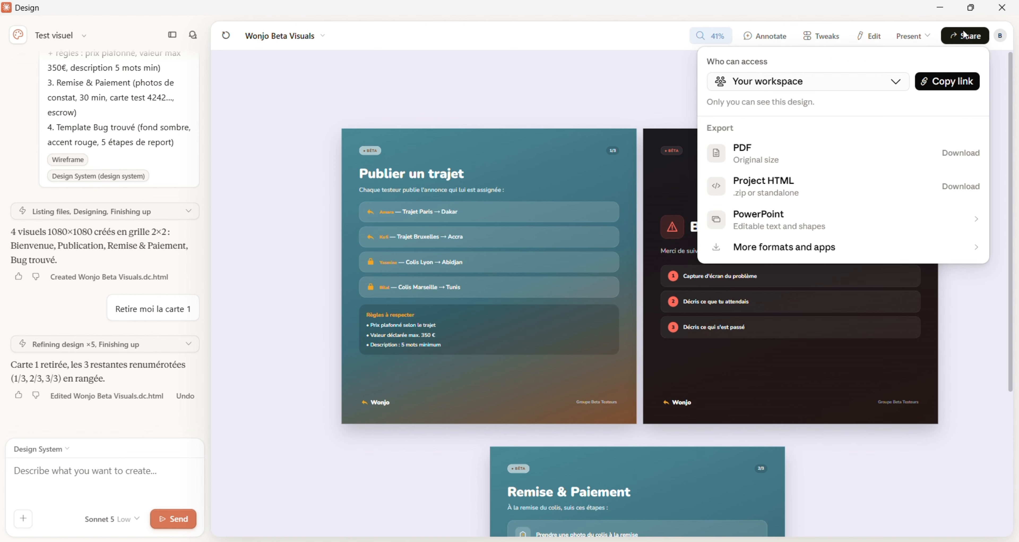
pyautogui.click(860, 246)
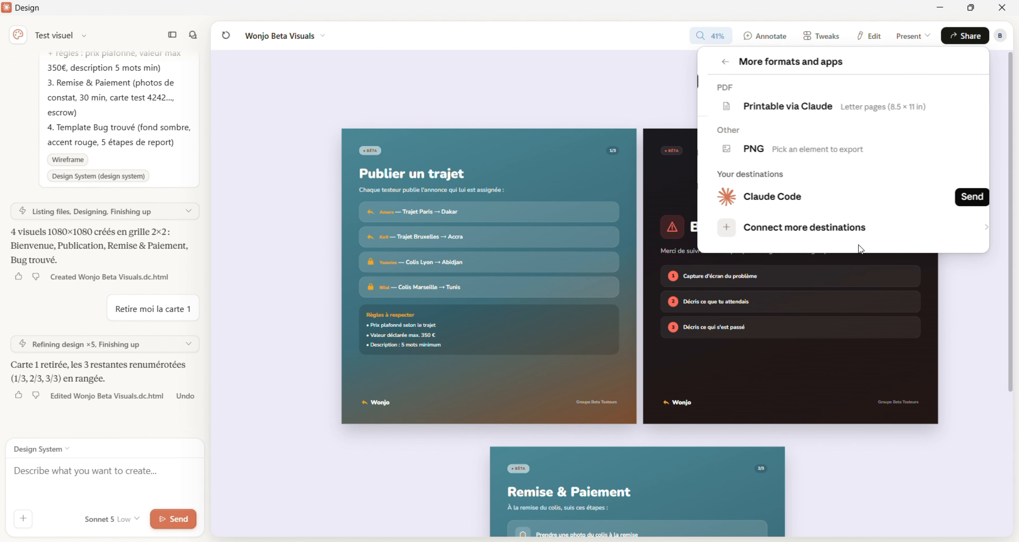
pyautogui.click(959, 199)
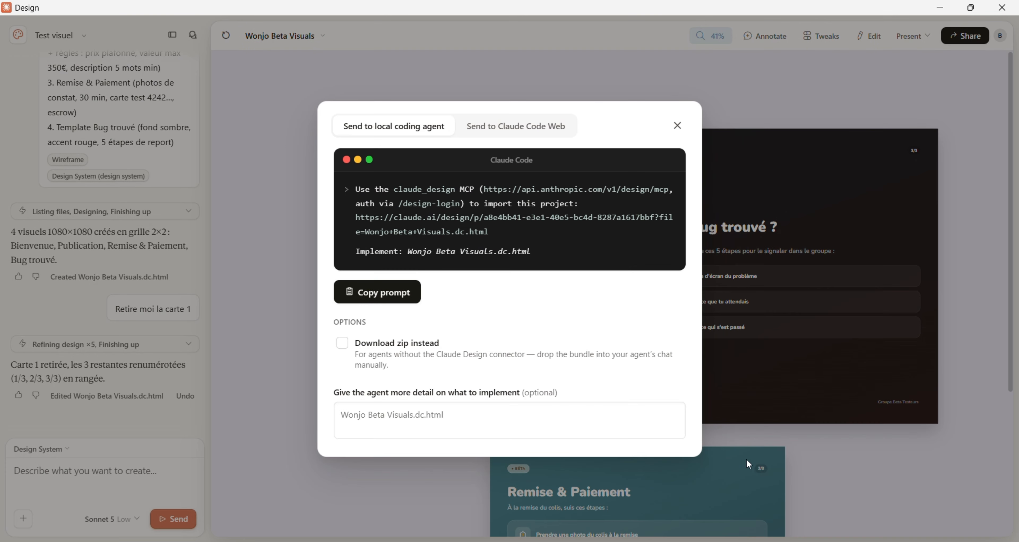
pyautogui.click(372, 293)
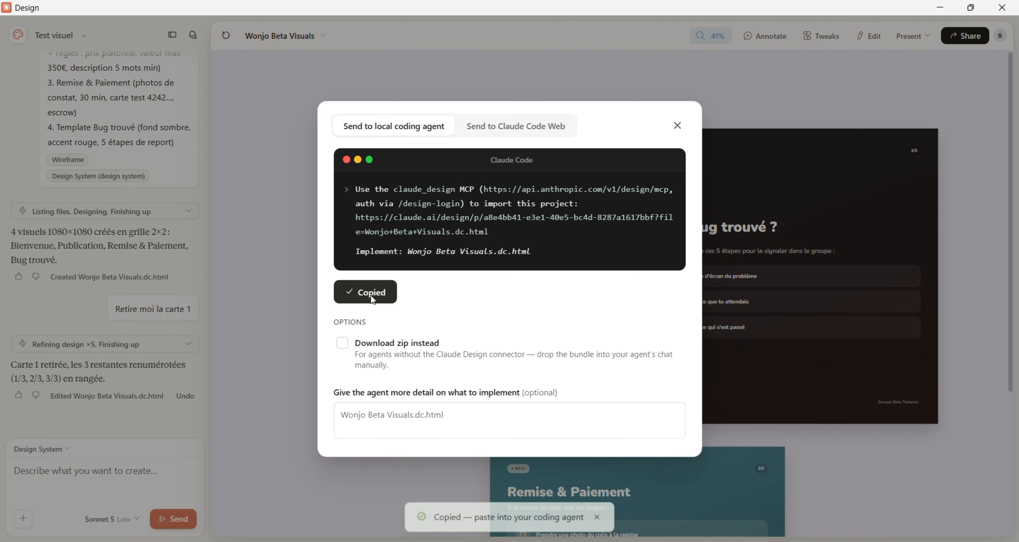
# Switch to VS Code and paste the copied Wonjo Beta Visuals import prompt into the Claude Code message.
pyautogui.click(700, 495)
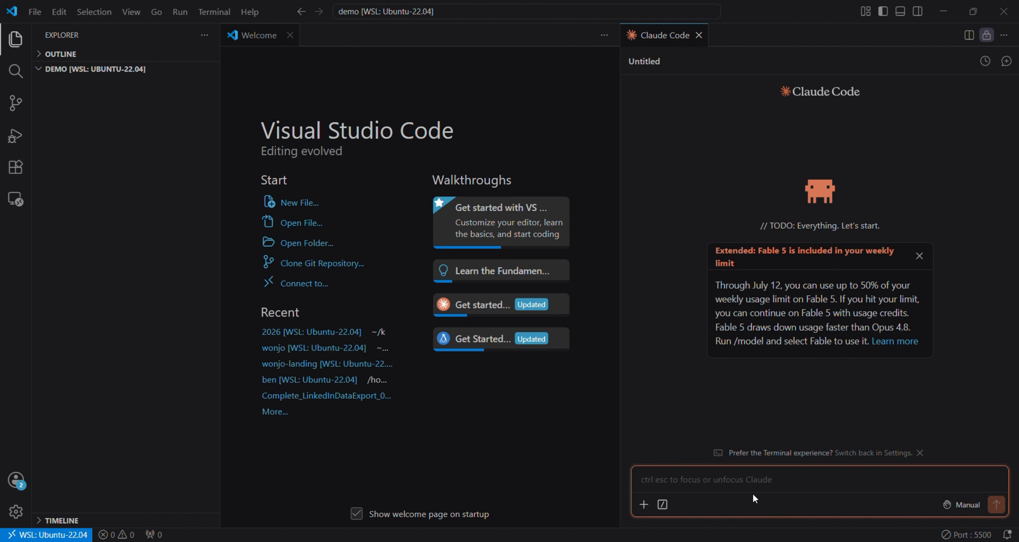
pyautogui.hotkey('ctrl', 'v')
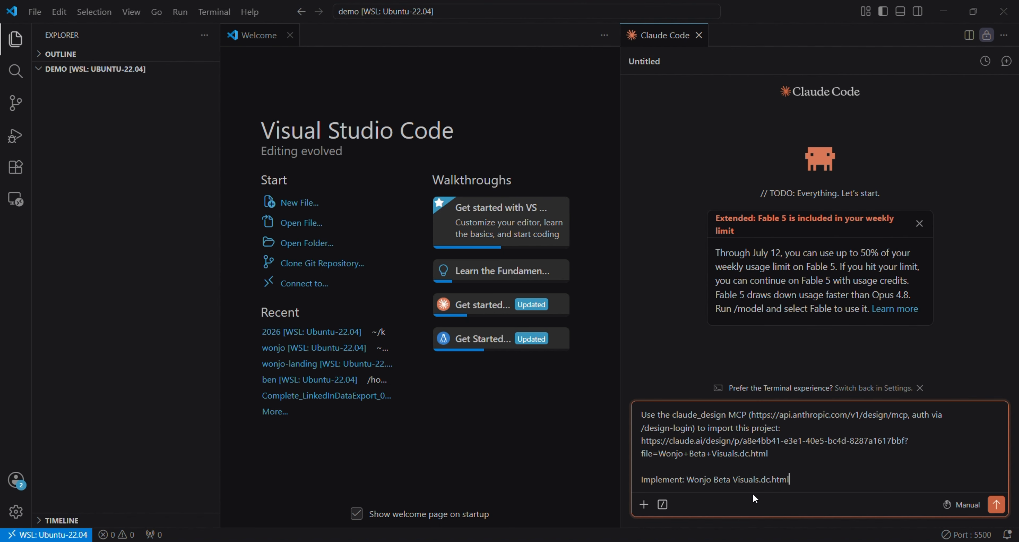
# Prepend "Creer une base de site internet sur les trois cartes de sorte qu'on puisse naviguer entre les cartes :" to the prompt and send it.
pyautogui.click(641, 415)
pyautogui.write('Creer ')
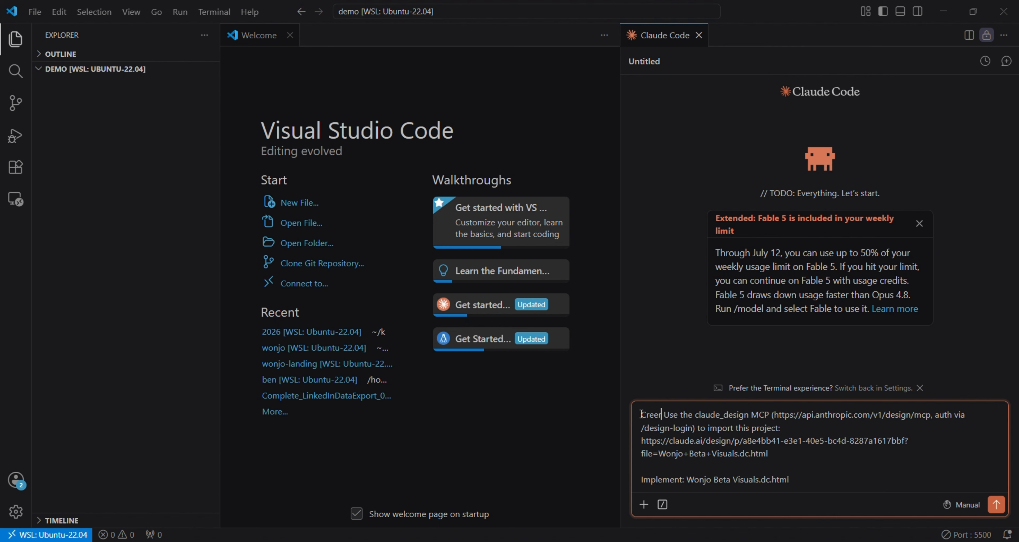
pyautogui.write('une bas')
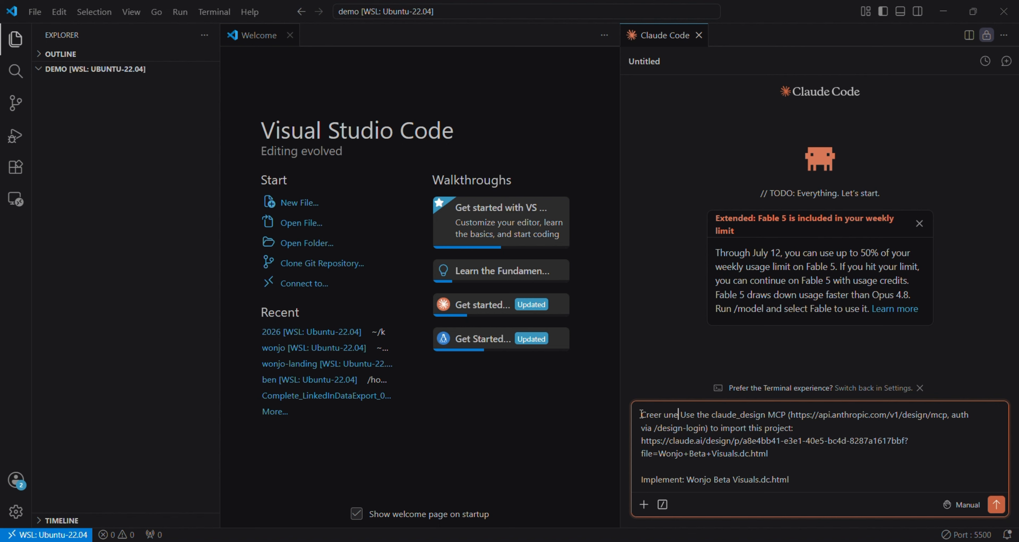
pyautogui.write('e de site internet sur les trois cartes de')
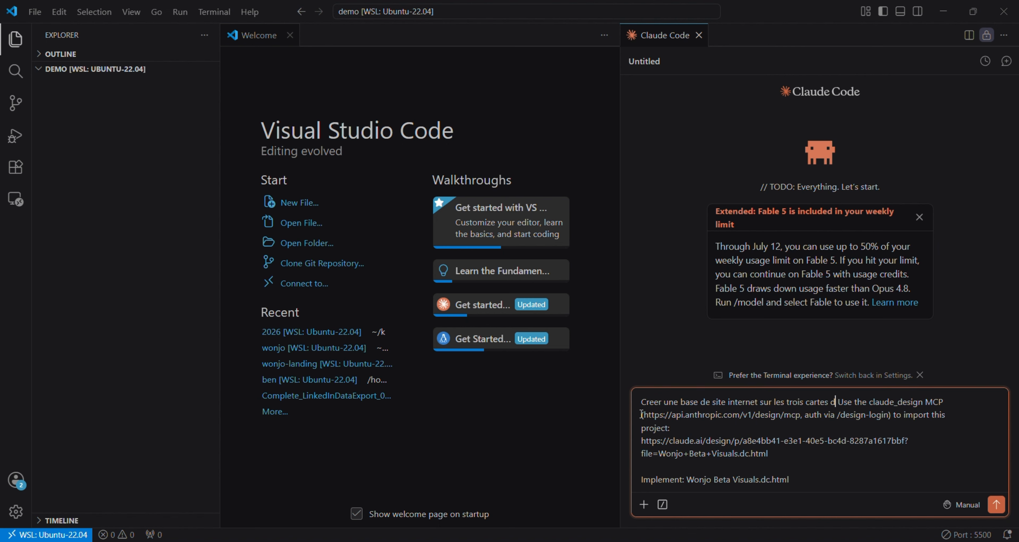
pyautogui.write(' sorte q')
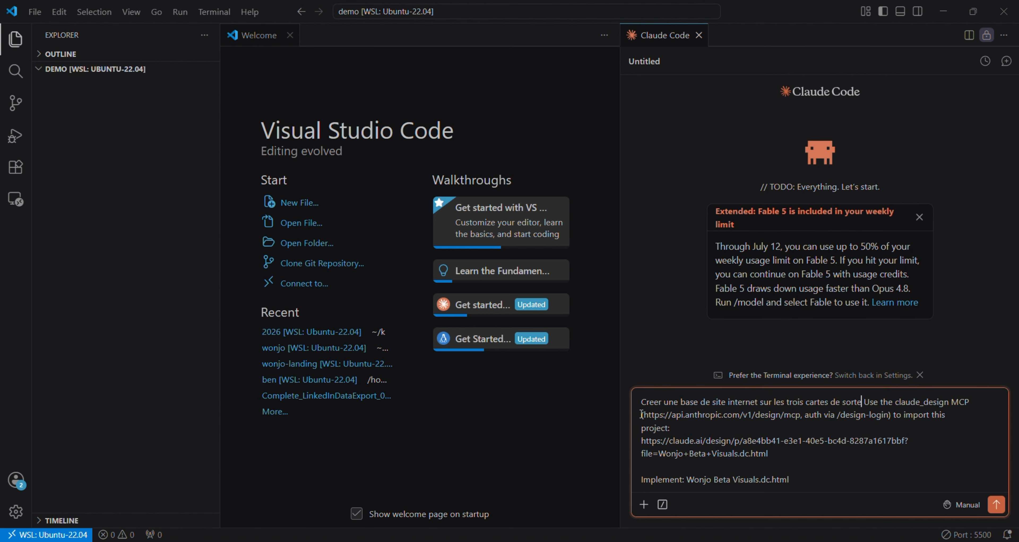
pyautogui.write("u'on puis")
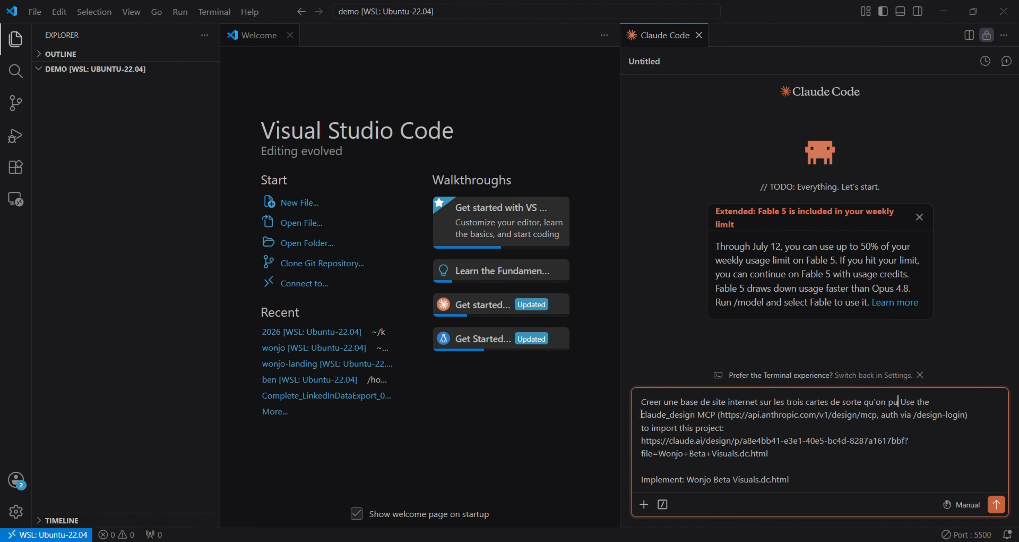
pyautogui.write('se naviguer')
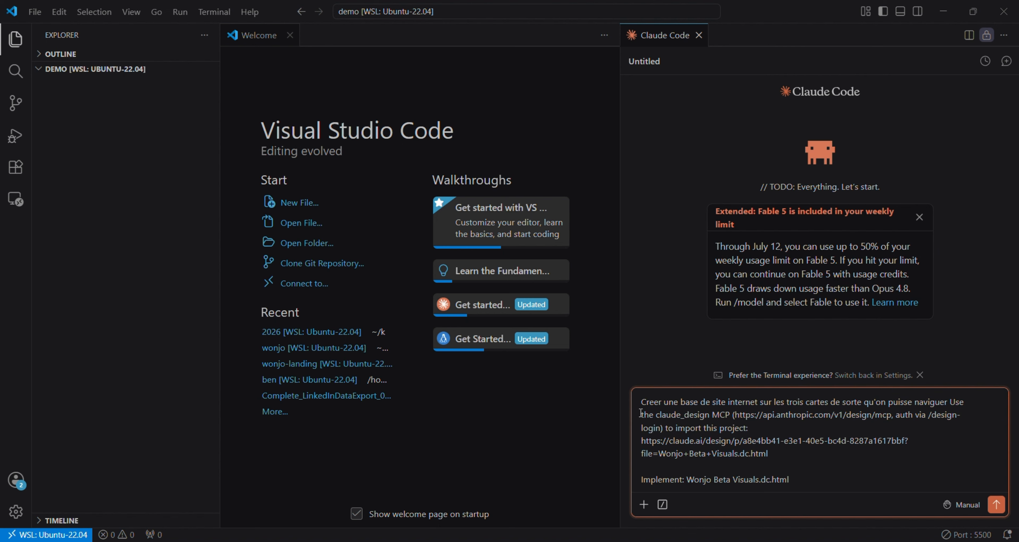
pyautogui.write(' entre')
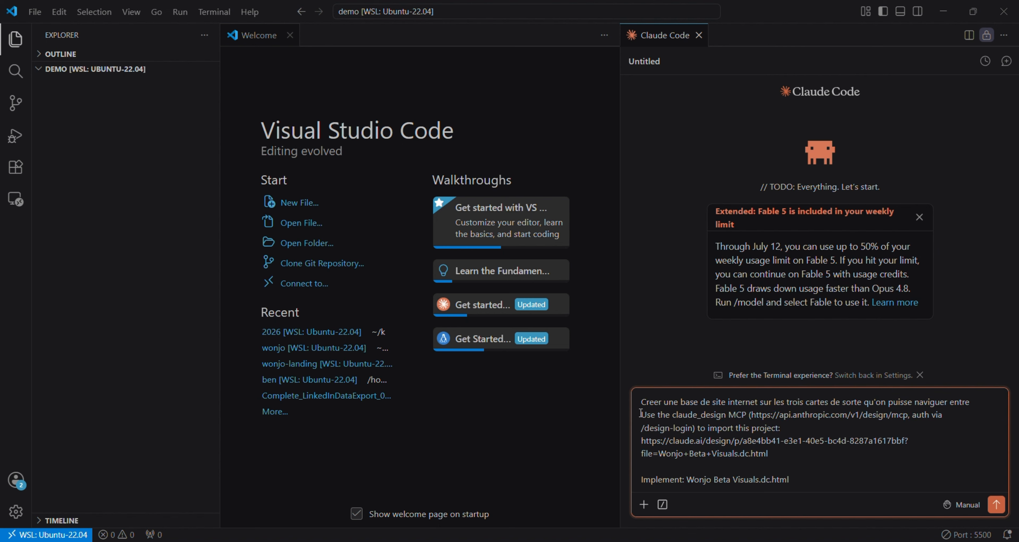
pyautogui.write(' les cartes ')
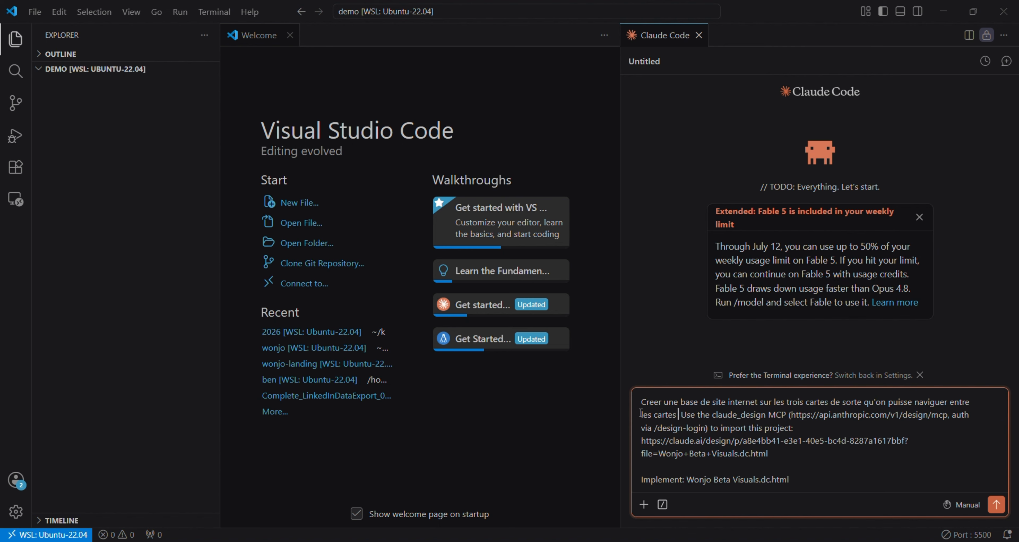
pyautogui.write(':')
pyautogui.press('Return')
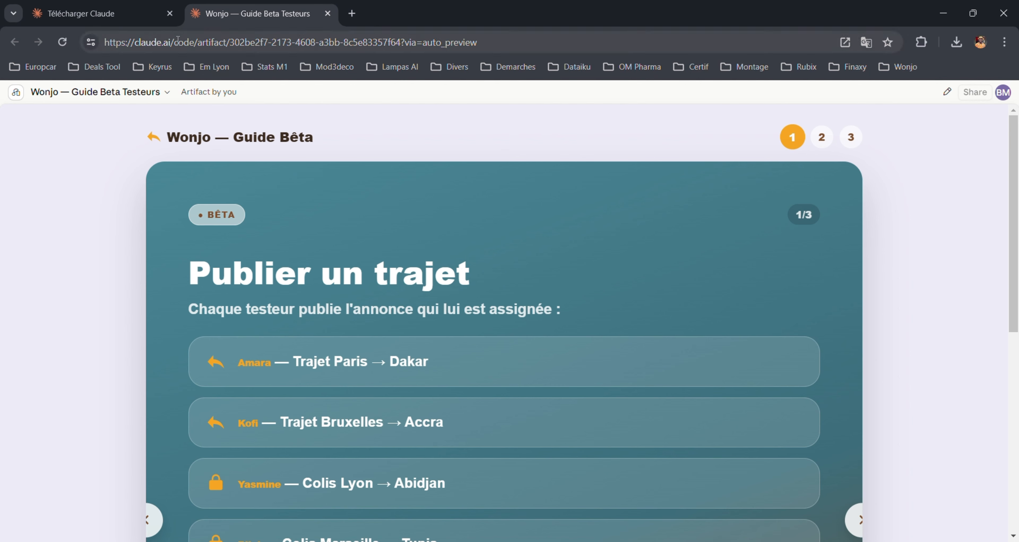
# Review the generated Wonjo — Guide Beta Testeurs page in the browser, checking navigation between its three cards and the full content of card 1.
pyautogui.scroll(-1, 324, 201)
pyautogui.scroll(1, 324, 201)
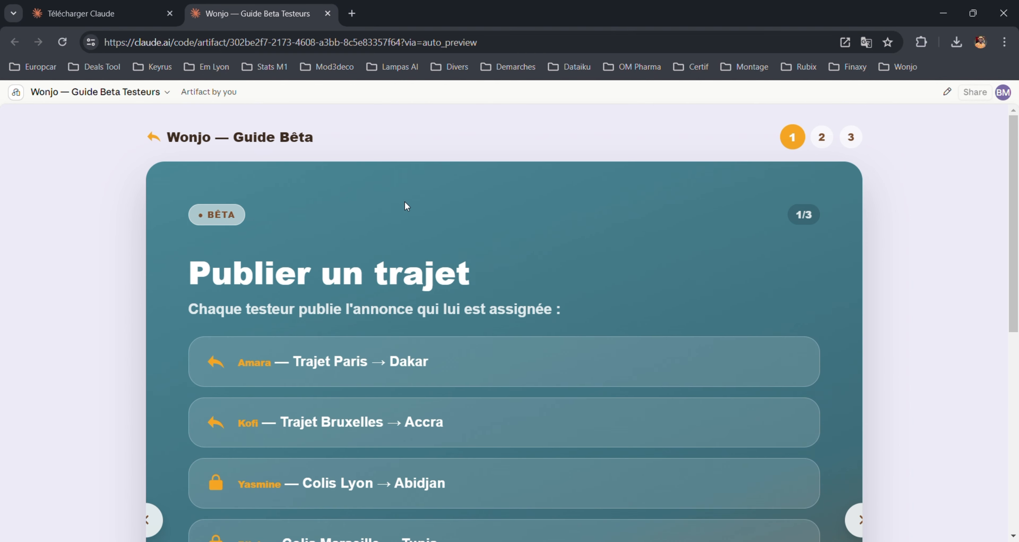
pyautogui.click(823, 145)
pyautogui.click(849, 139)
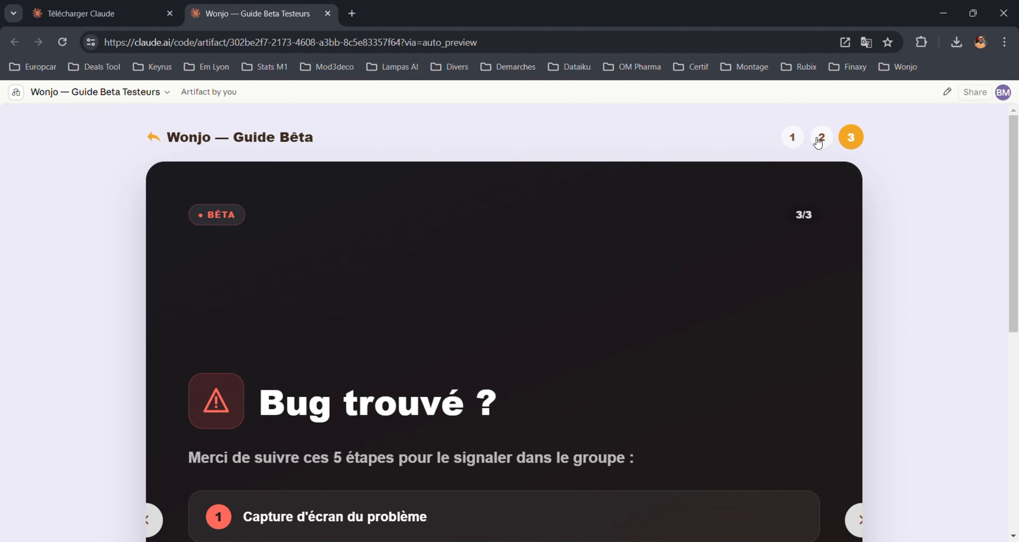
pyautogui.click(819, 142)
pyautogui.click(793, 137)
pyautogui.scroll(-6, 753, 190)
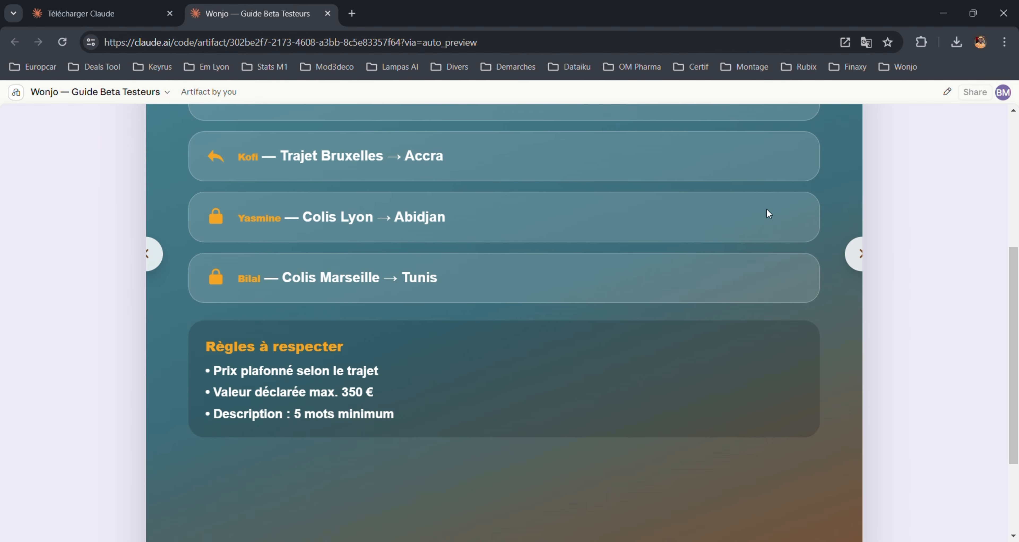
pyautogui.scroll(-3, 772, 238)
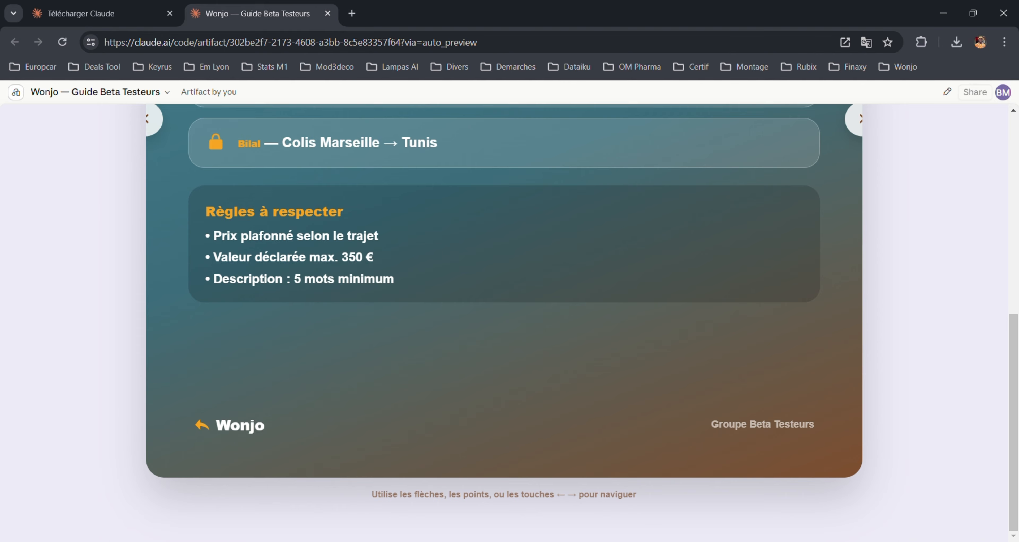
pyautogui.press('Right')
# Switch back to Claude Design and close the dialog for sending the design to a coding agent.
pyautogui.moveTo(681, 538)
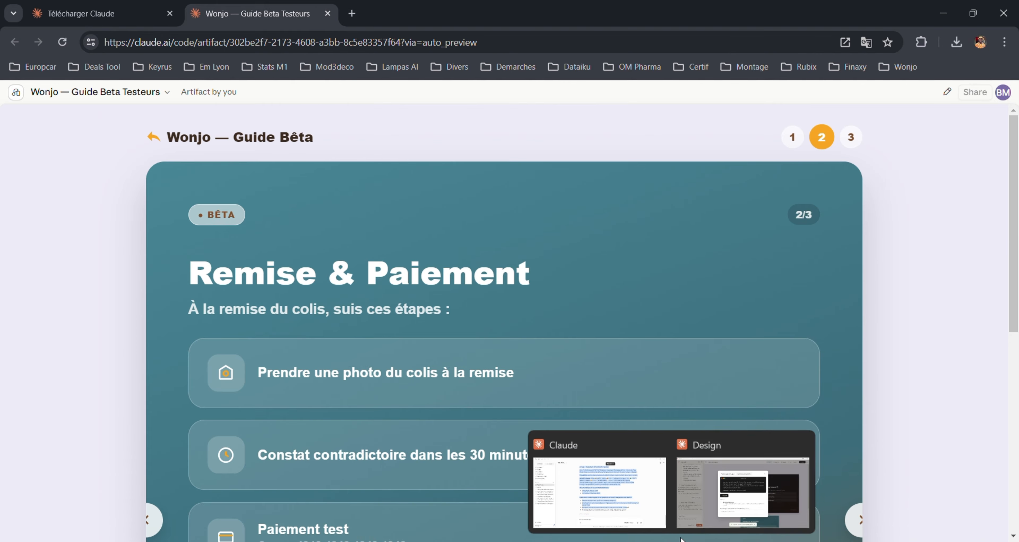
pyautogui.click(705, 506)
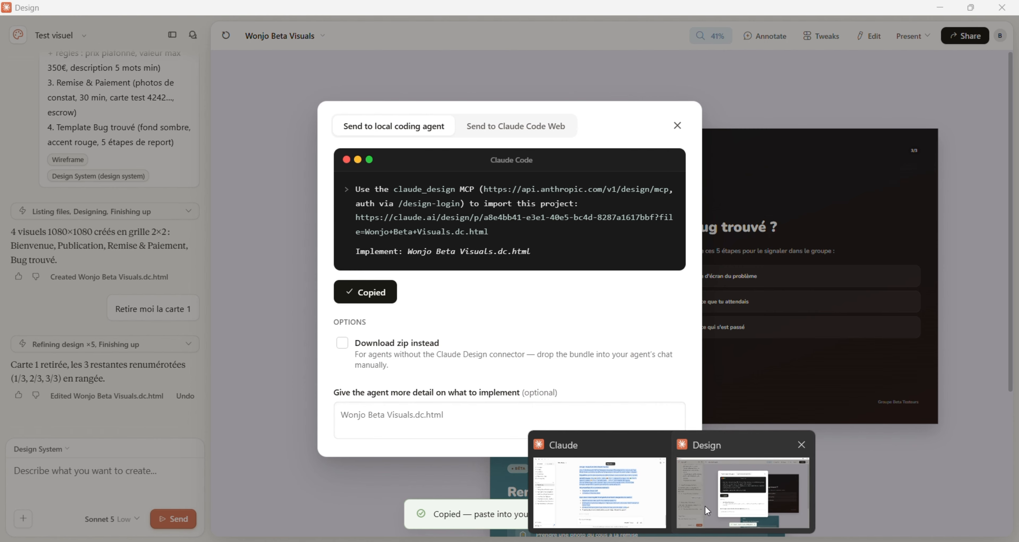
pyautogui.click(677, 127)
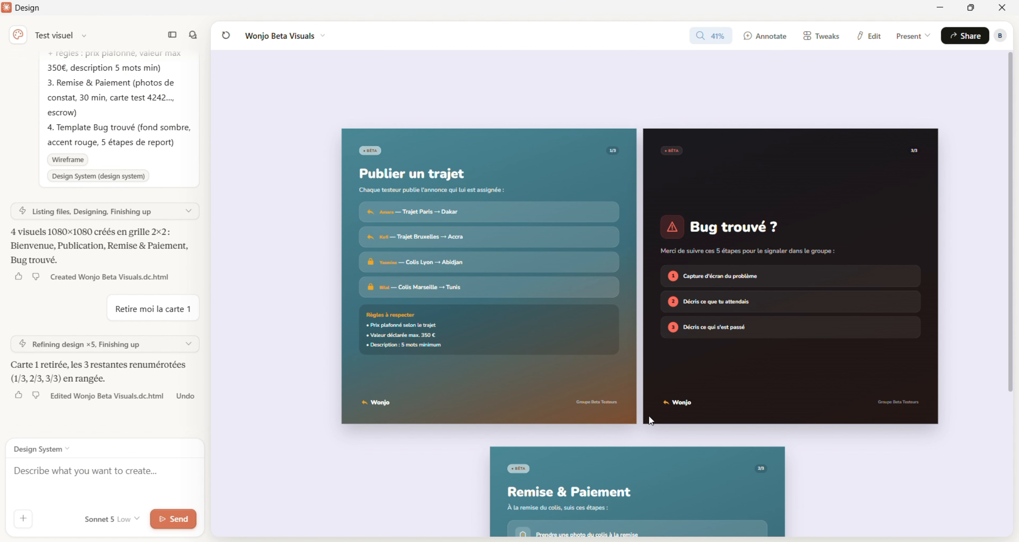
# Switch to the Test Visuals chat in Claude and clear the text selection in the prompt reply.
pyautogui.moveTo(686, 541)
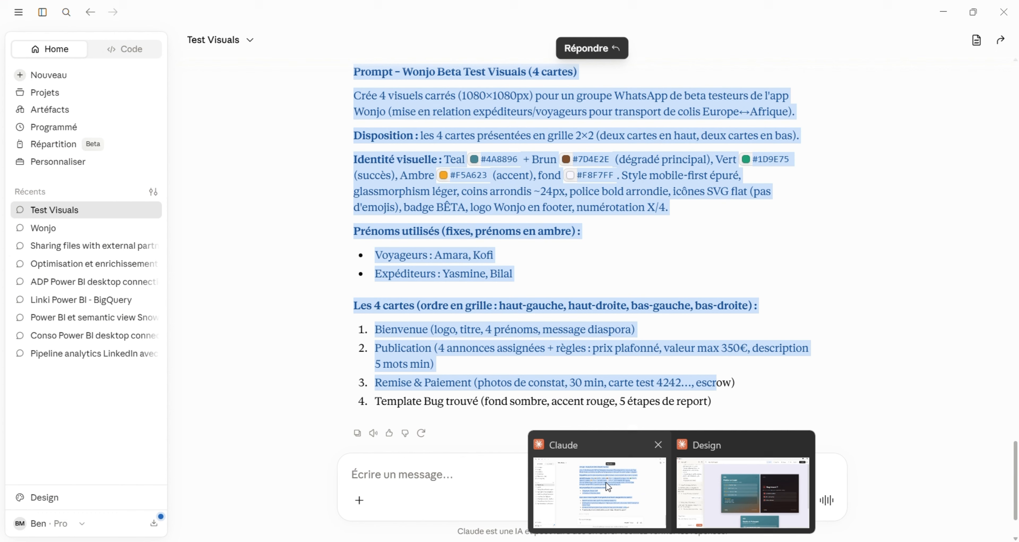
pyautogui.click(608, 482)
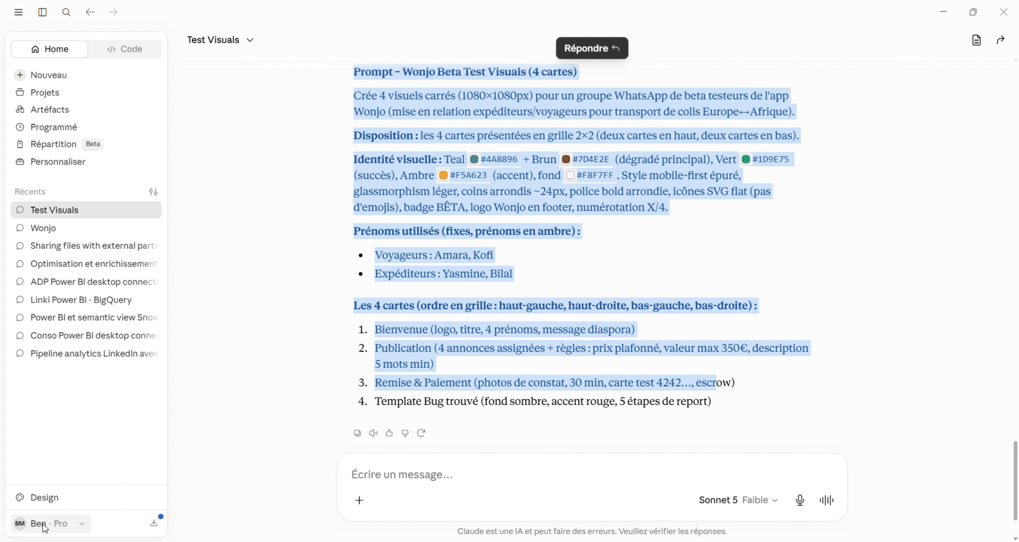
pyautogui.click(263, 303)
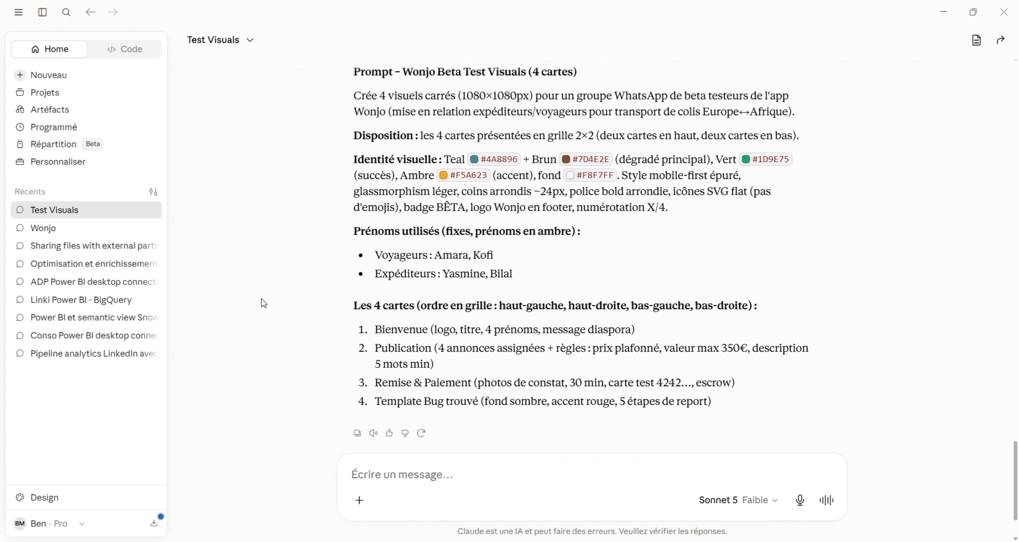